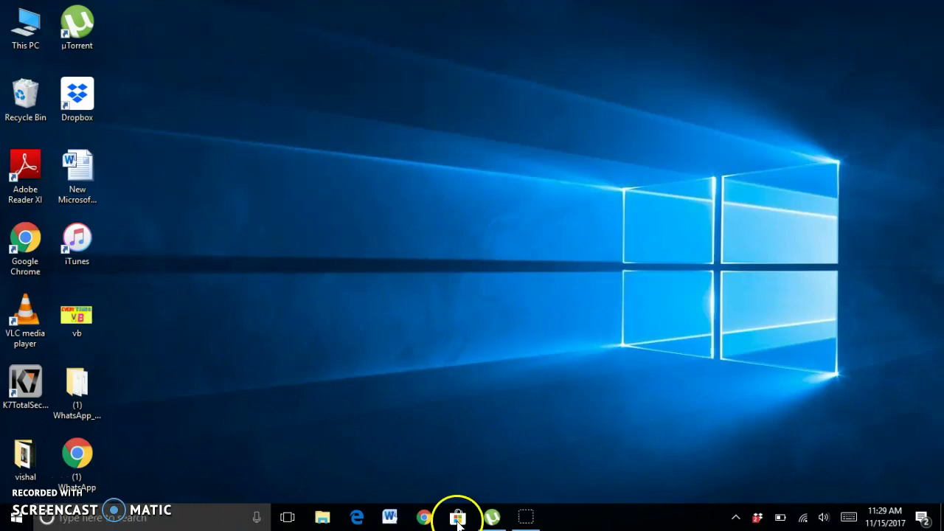
# Launch Chrome and close the screen recorder tab, leaving a single New Tab.
pyautogui.click(475, 521)
pyautogui.click(428, 520)
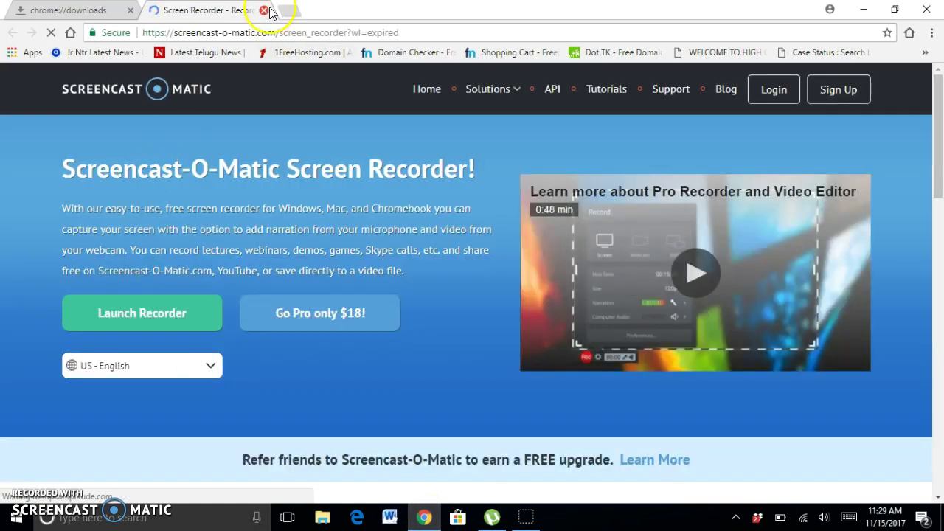
pyautogui.click(264, 10)
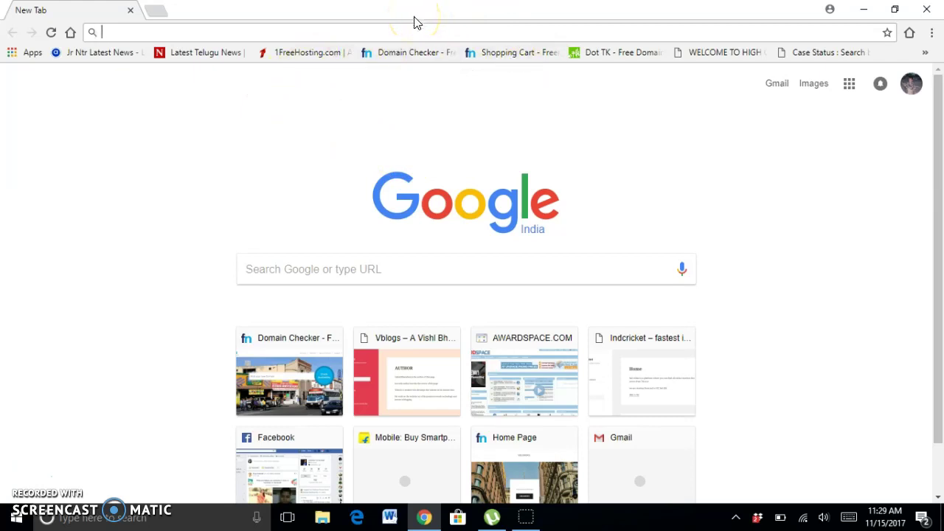
# Load Google, find the Freenom home page and focus its empty domain search box.
pyautogui.write('google.co.in')
pyautogui.press('Return')
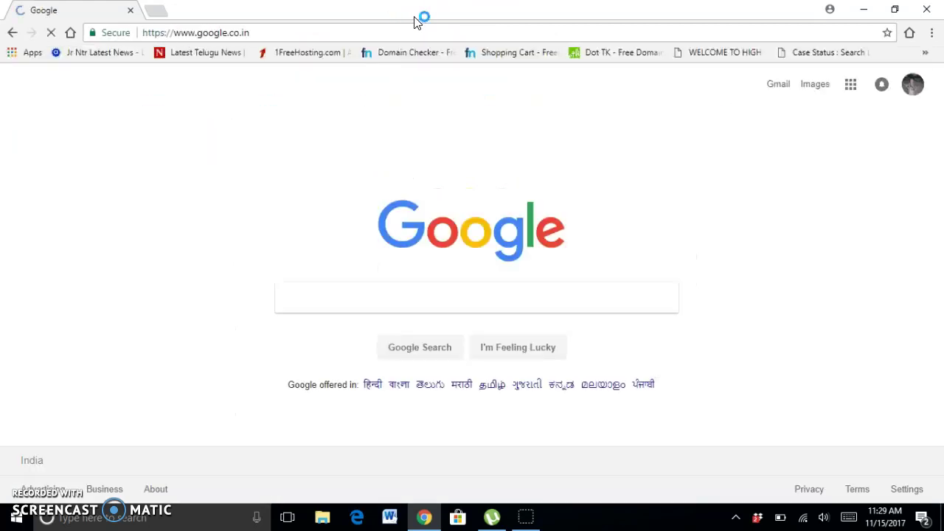
pyautogui.hotkey('ctrl', 'f')
pyautogui.write('freenom.com/en/index.html?lang=en')
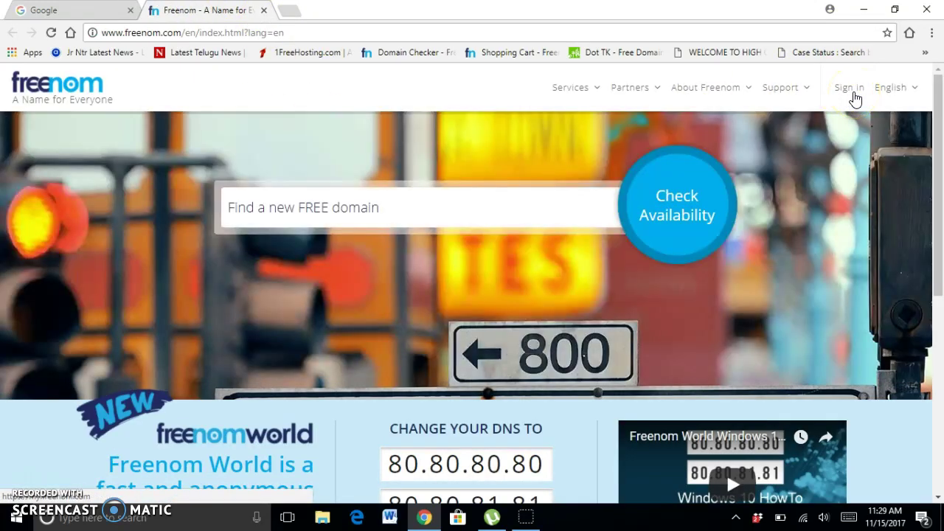
pyautogui.click(484, 209)
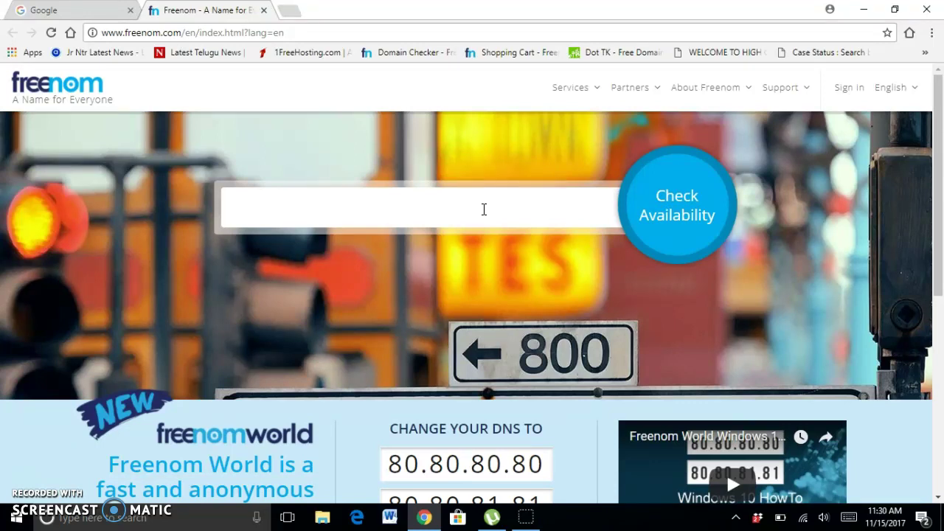
# Check availability of 'everythingvb', fixing the doubled g, and review the free .tk/.ml/.ga/.cf/.gq results.
pyautogui.write('eve')
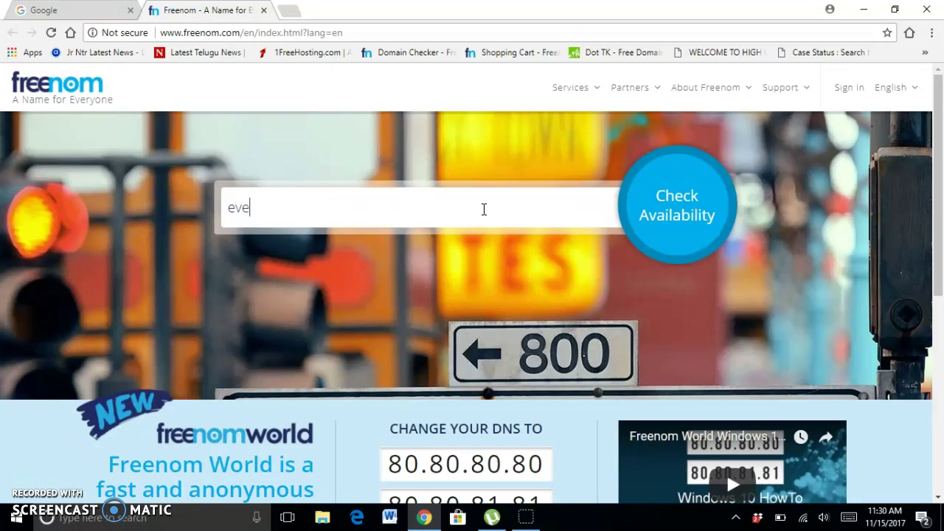
pyautogui.write('rythinggvb')
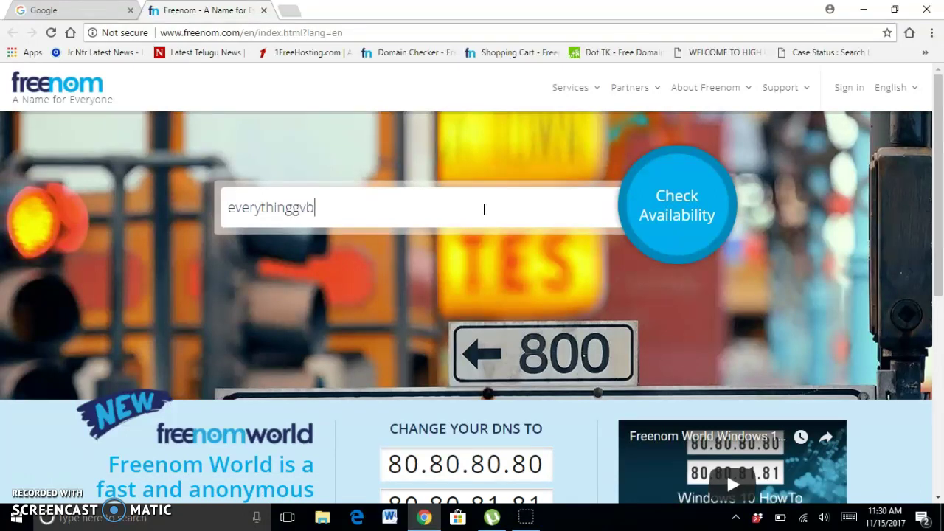
pyautogui.press('Left')
pyautogui.press('Left')
pyautogui.press('Delete')
pyautogui.press('Right')
pyautogui.click(634, 212)
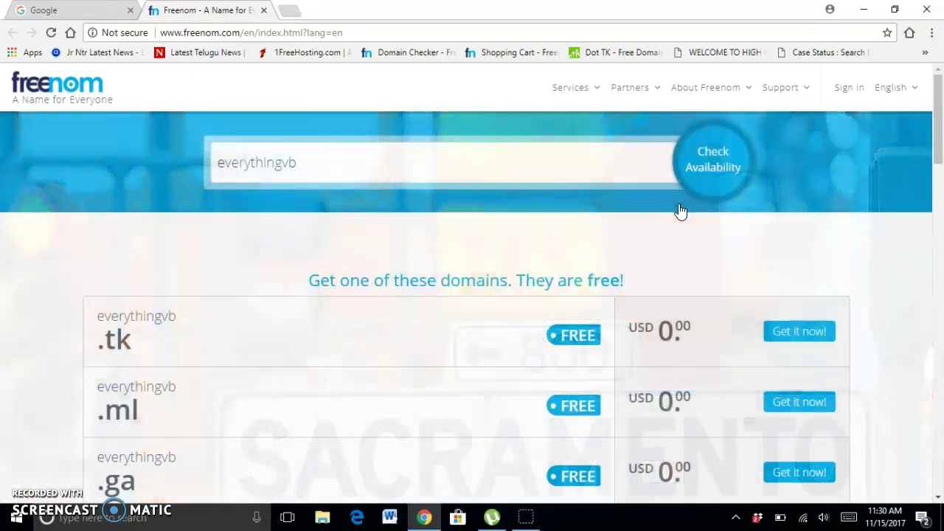
pyautogui.scroll(-3, 386, 173)
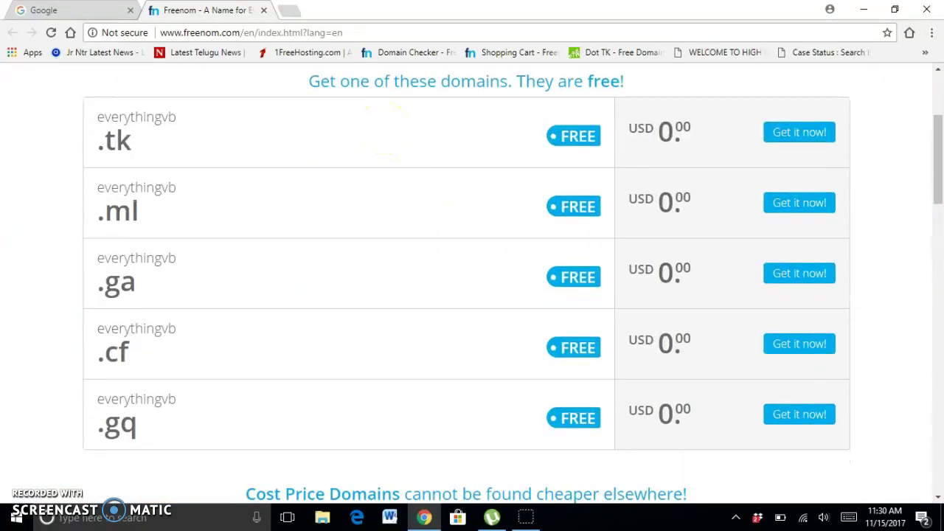
pyautogui.scroll(-1, 226, 314)
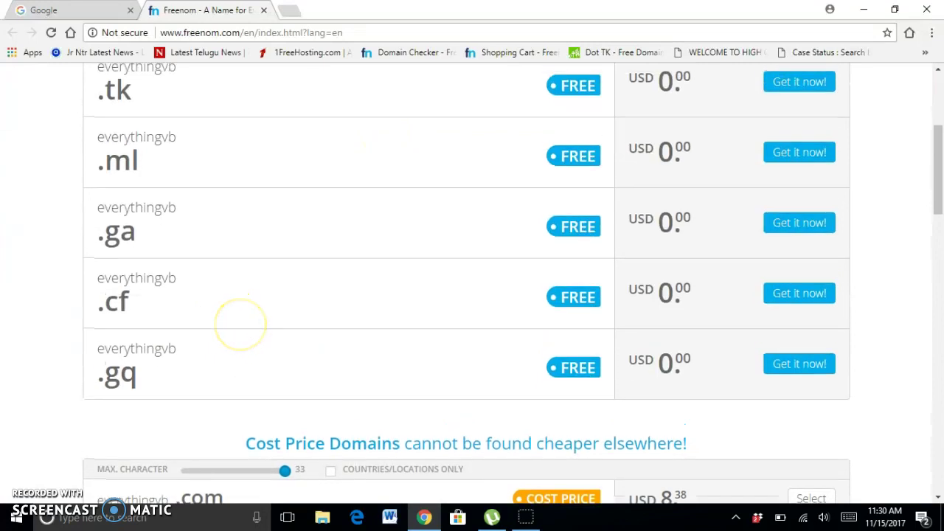
pyautogui.scroll(-3, 664, 259)
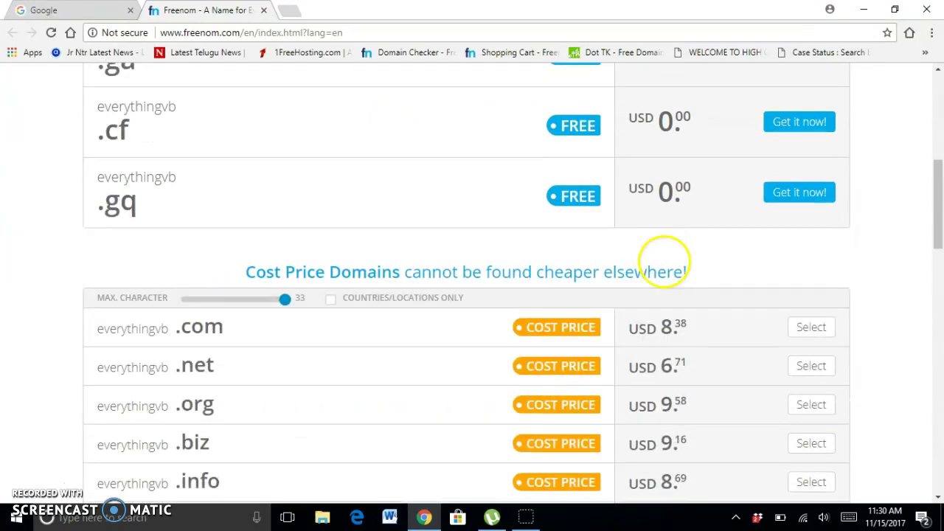
pyautogui.scroll(-3, 664, 259)
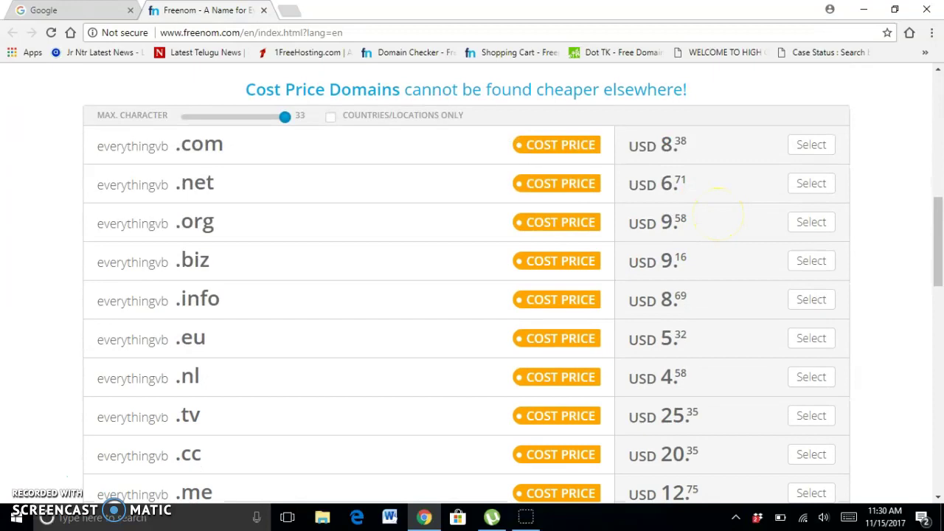
pyautogui.scroll(10, 669, 443)
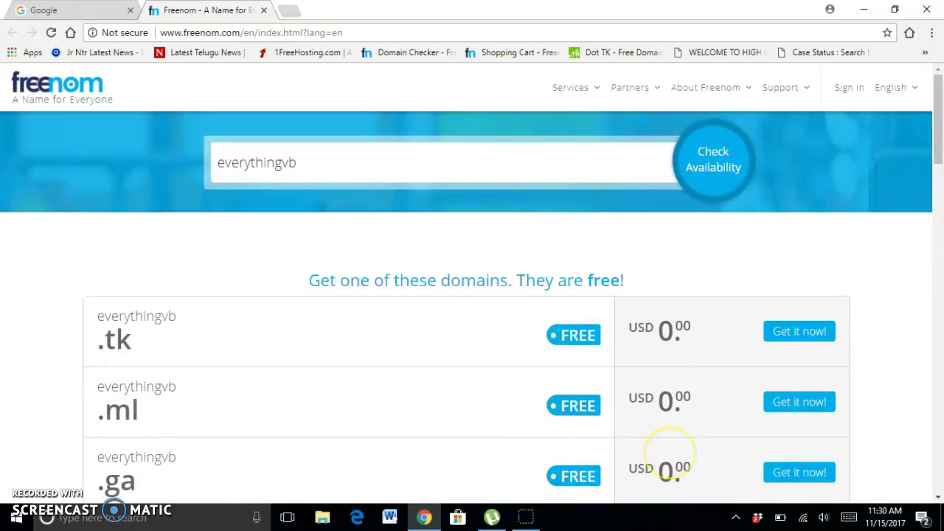
pyautogui.scroll(-2, 352, 157)
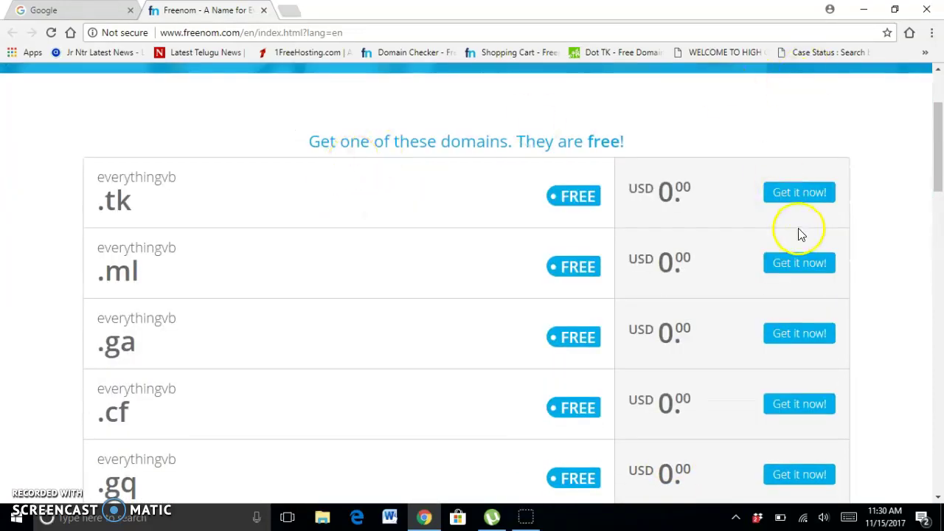
# Add everythingvb.tk to the cart for 12 Months @ FREE, then open a blank tab.
pyautogui.click(810, 199)
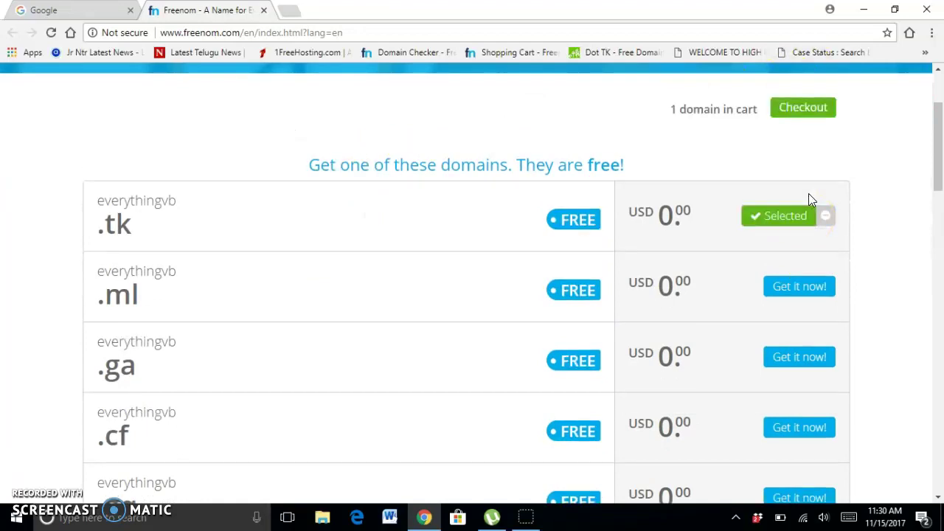
pyautogui.click(817, 115)
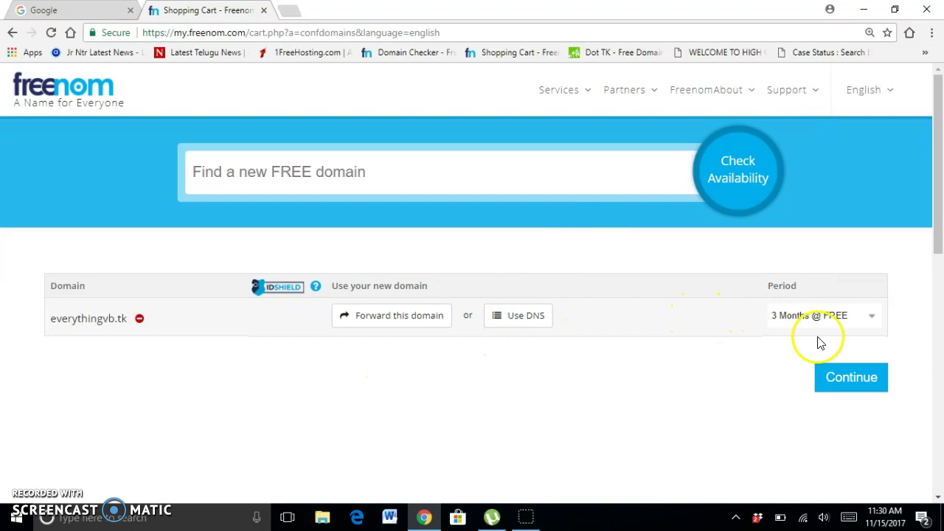
pyautogui.click(848, 319)
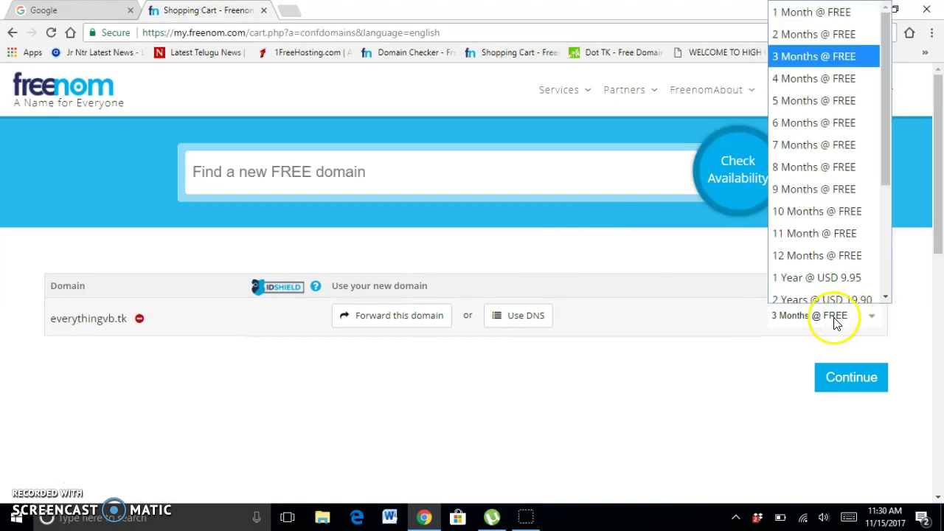
pyautogui.click(862, 252)
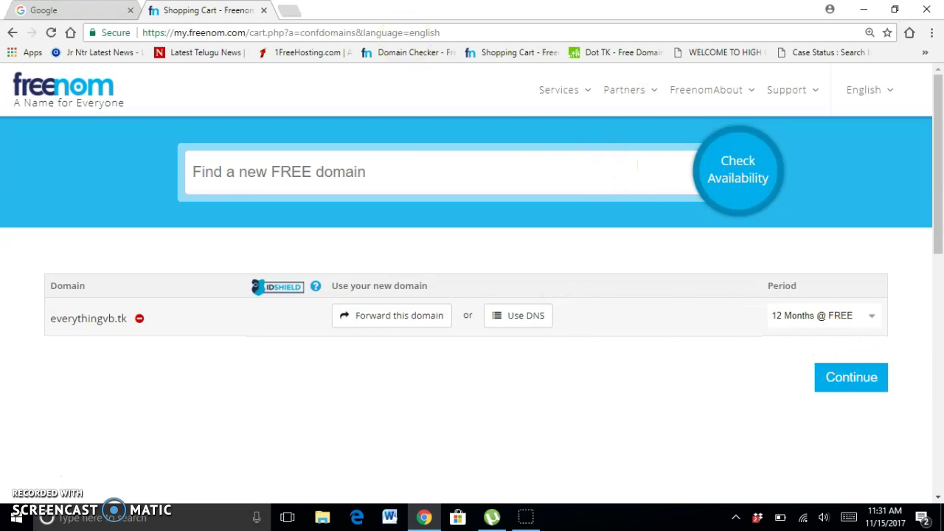
pyautogui.click(289, 13)
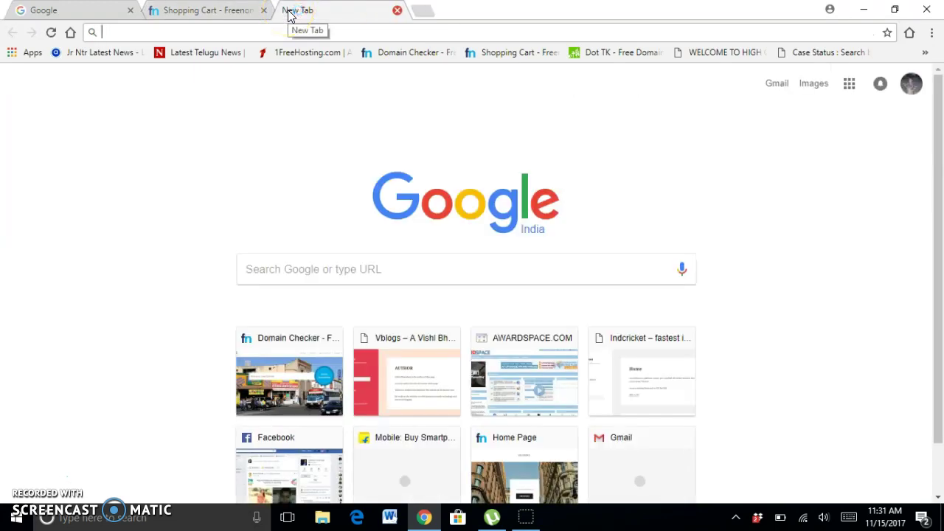
# Load awardspace.com from the 'aw' address-bar entry and scroll its free hosting page.
pyautogui.click(507, 390)
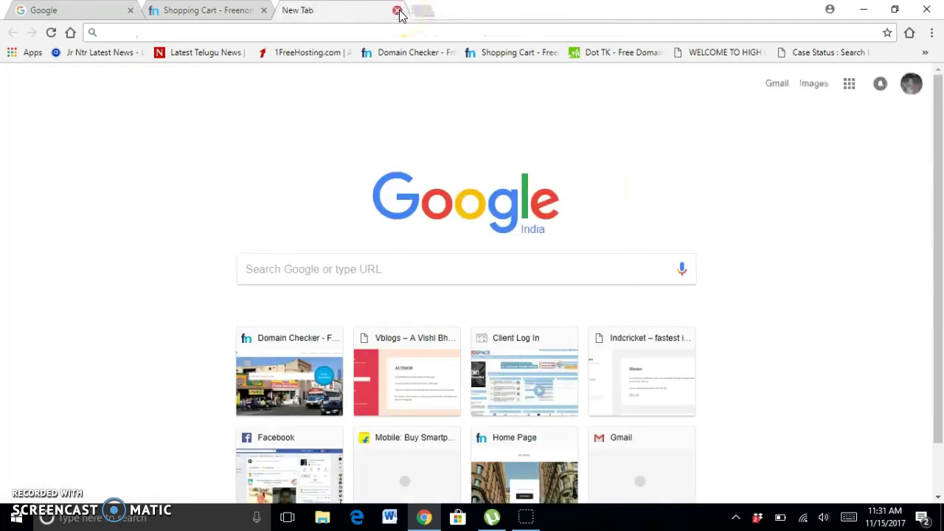
pyautogui.write('awardspace.com')
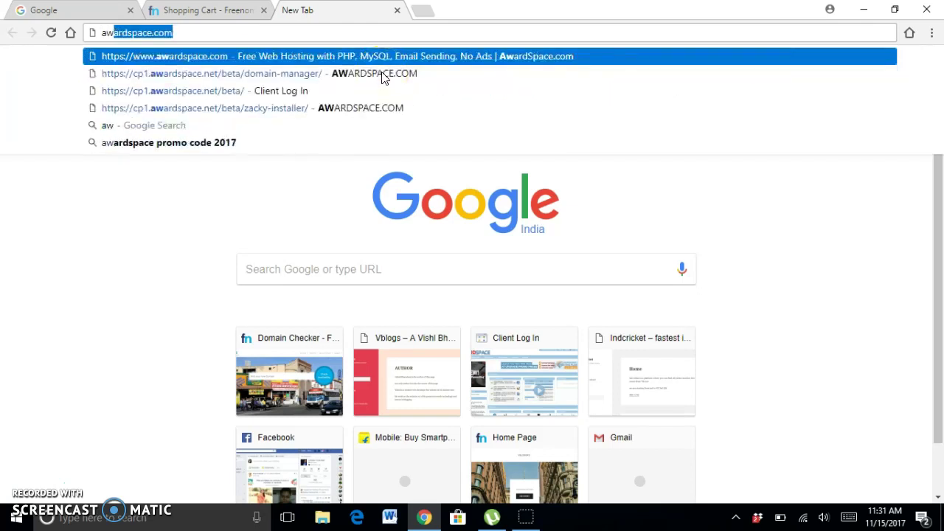
pyautogui.press('Return')
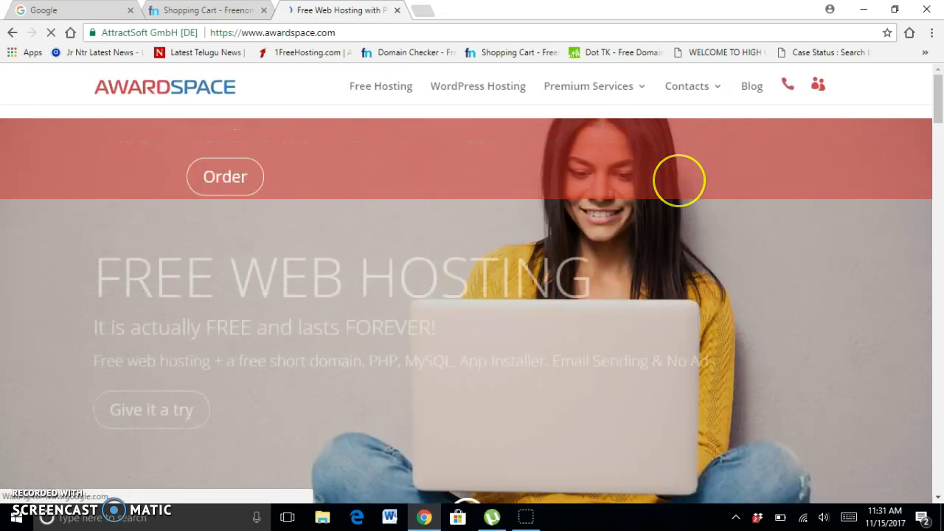
pyautogui.scroll(-1, 713, 250)
# Sign up for AwardSpace free hosting using Continue with Google+ and a chosen Google account.
pyautogui.click(161, 258)
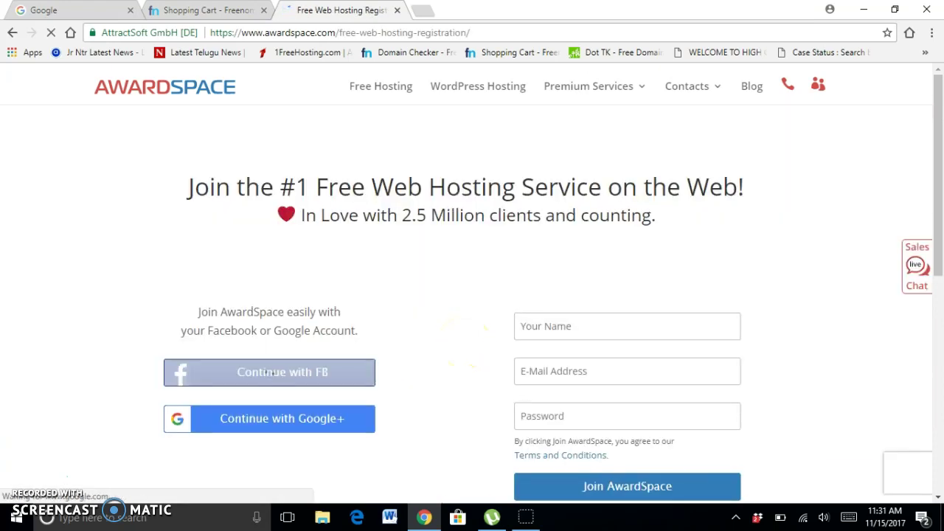
pyautogui.scroll(-1, 762, 272)
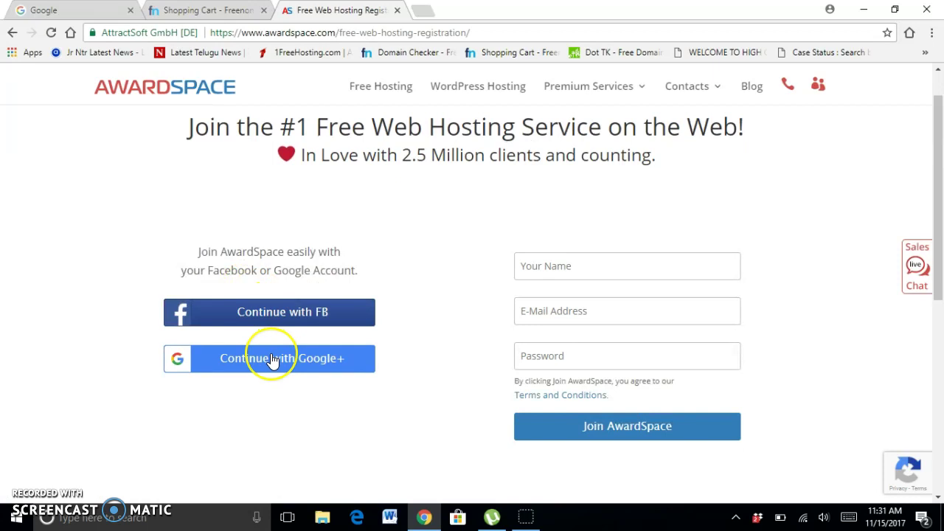
pyautogui.click(272, 359)
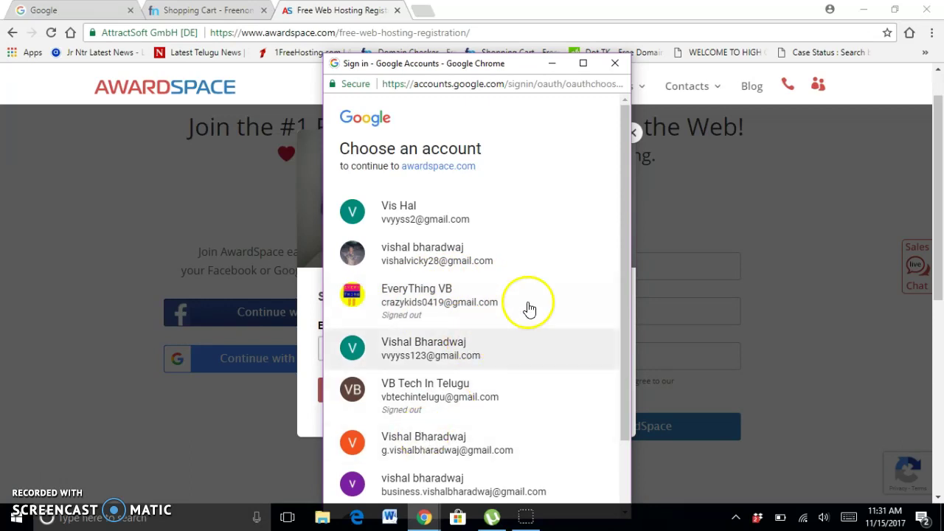
pyautogui.click(450, 230)
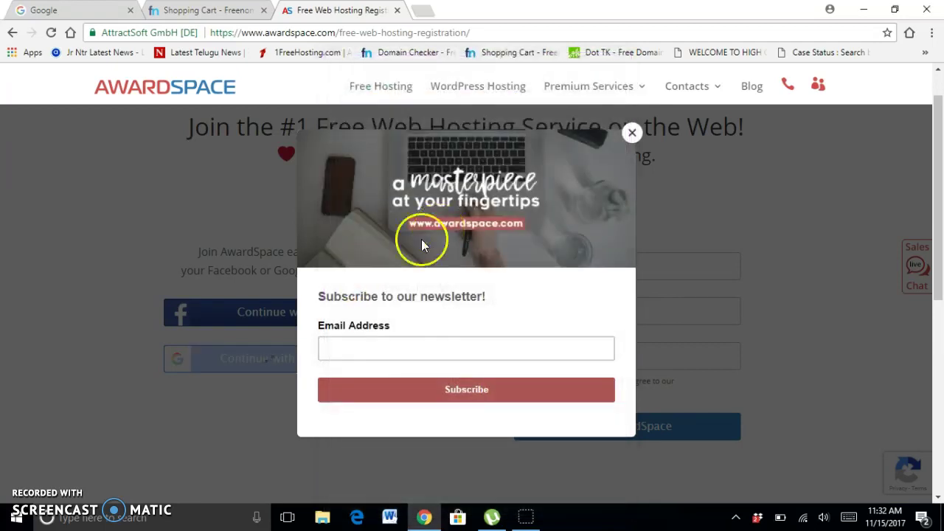
# Dismiss the newsletter, Special Offer and welcome pop-ups to reach the Control Panel.
pyautogui.click(633, 132)
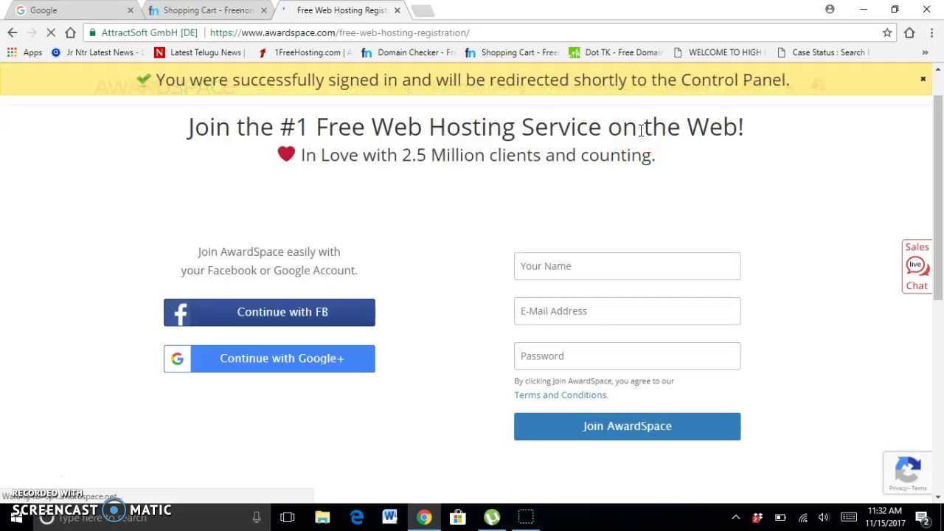
pyautogui.click(560, 151)
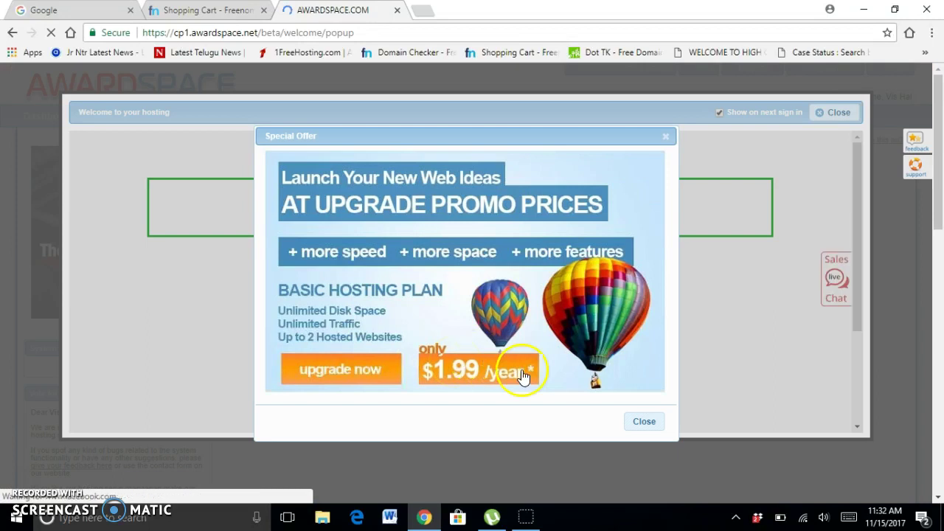
pyautogui.click(635, 431)
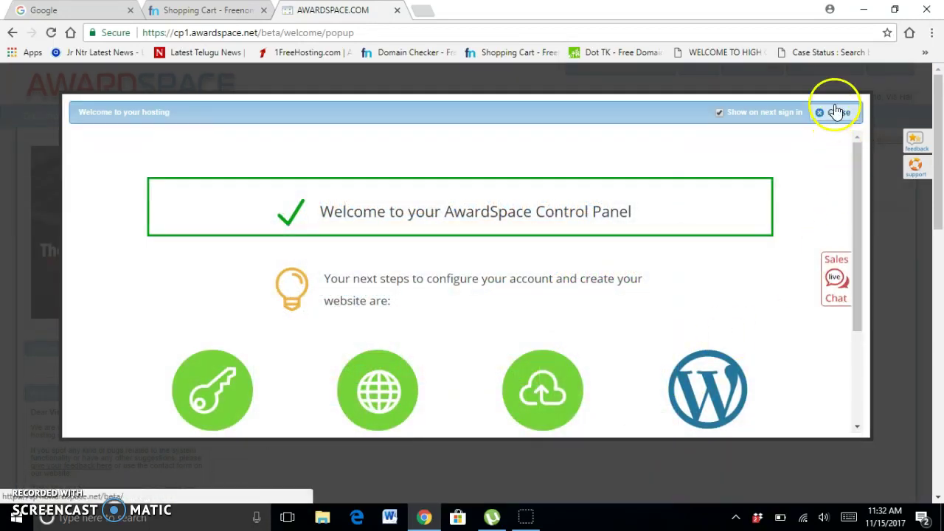
pyautogui.click(841, 111)
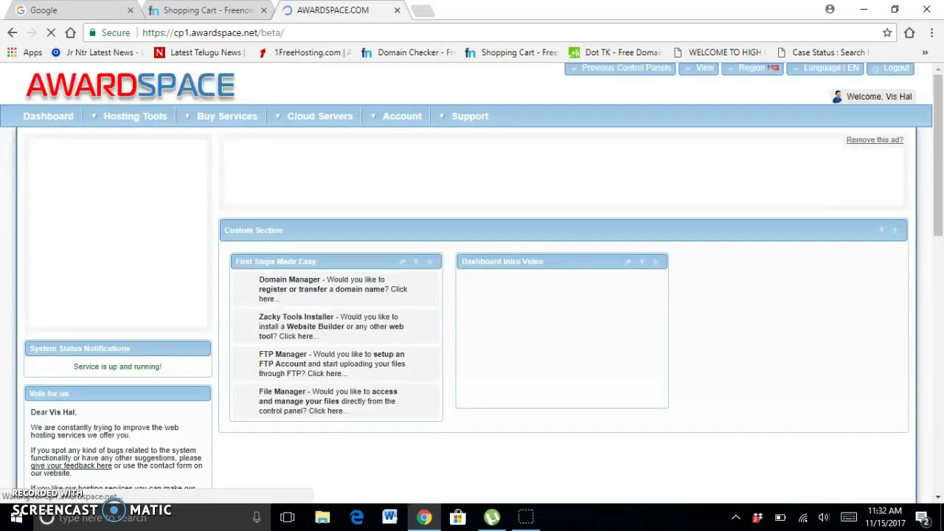
# Open Domain Manager from Hosting Tools > Website Manager and look over its domain options.
pyautogui.scroll(-3, 742, 169)
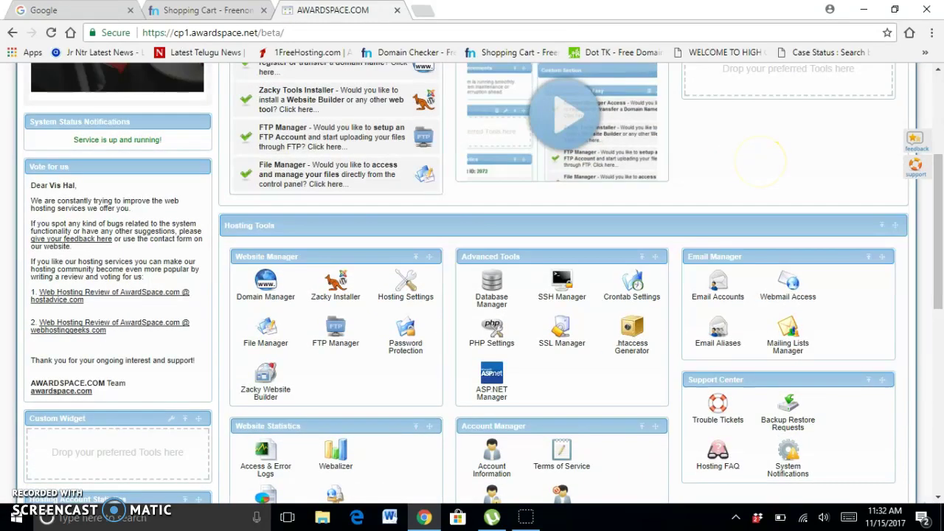
pyautogui.scroll(-2, 759, 159)
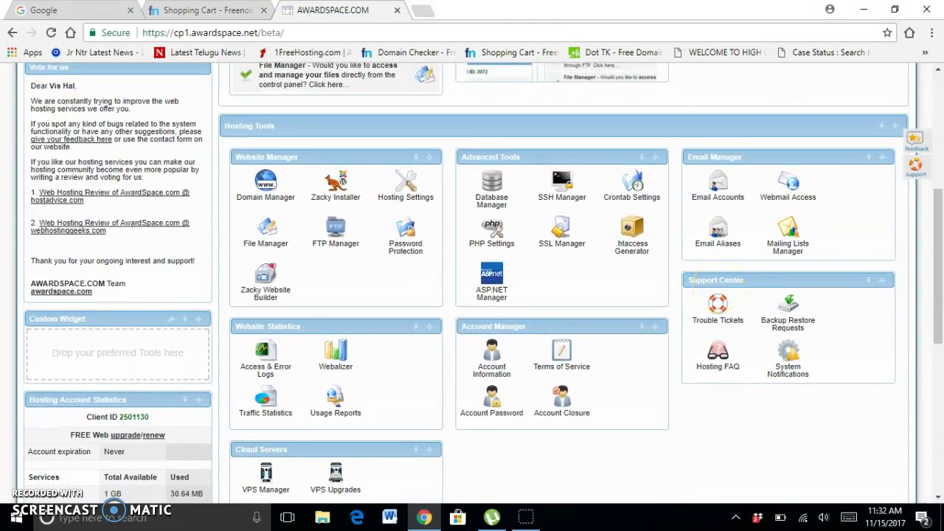
pyautogui.scroll(-2, 368, 270)
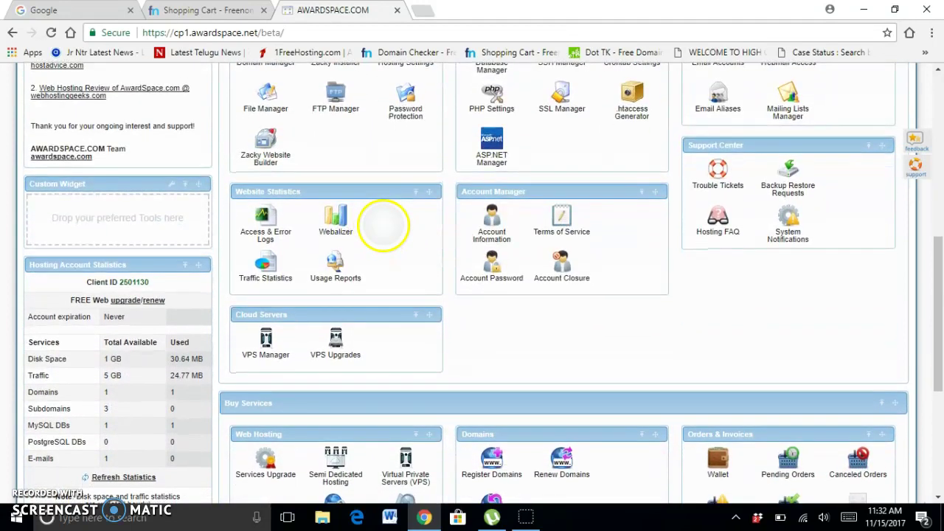
pyautogui.scroll(2, 384, 225)
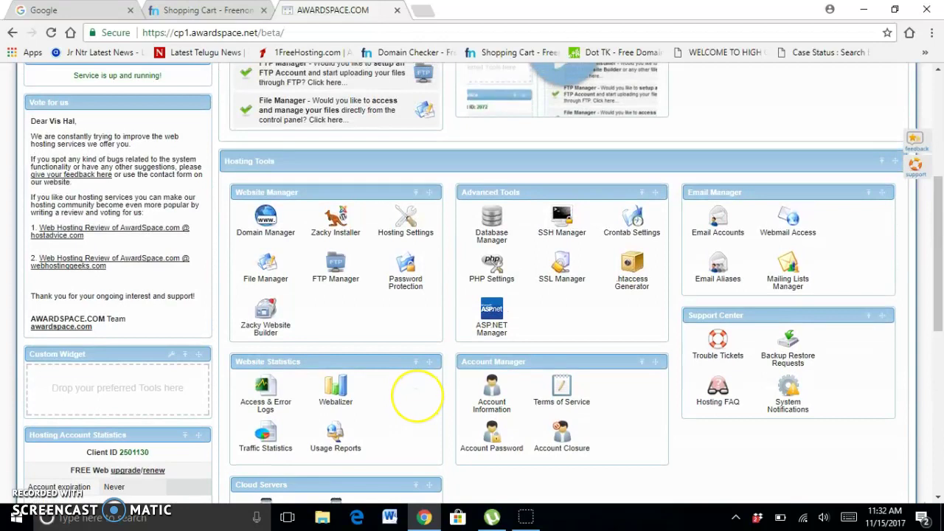
pyautogui.click(266, 220)
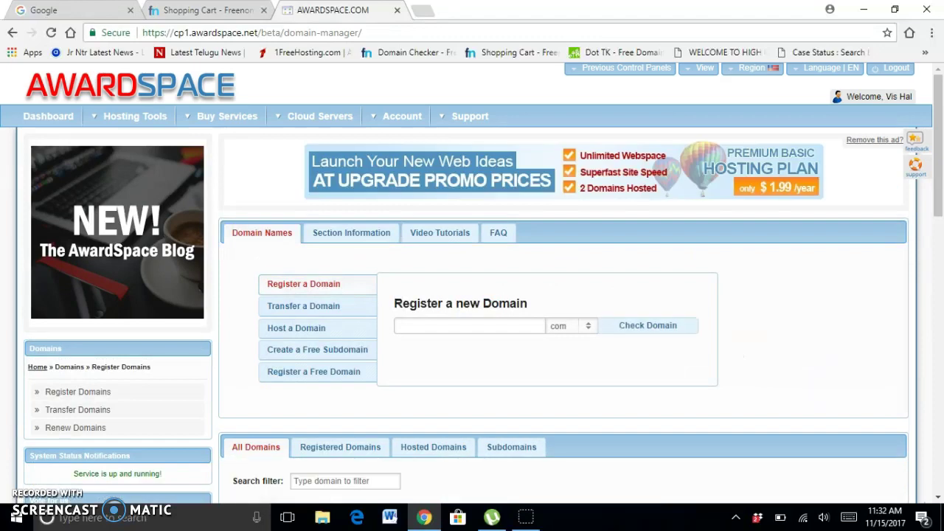
pyautogui.scroll(-4, 770, 214)
pyautogui.scroll(3, 652, 424)
pyautogui.scroll(2, 653, 424)
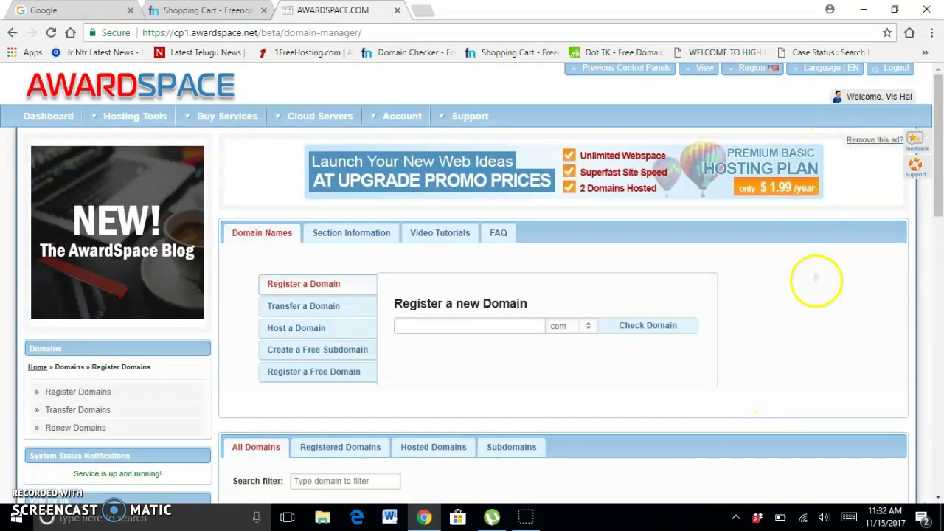
pyautogui.scroll(-1, 811, 273)
pyautogui.scroll(1, 800, 276)
# Log out of the AwardSpace control panel and go back two pages.
pyautogui.click(896, 67)
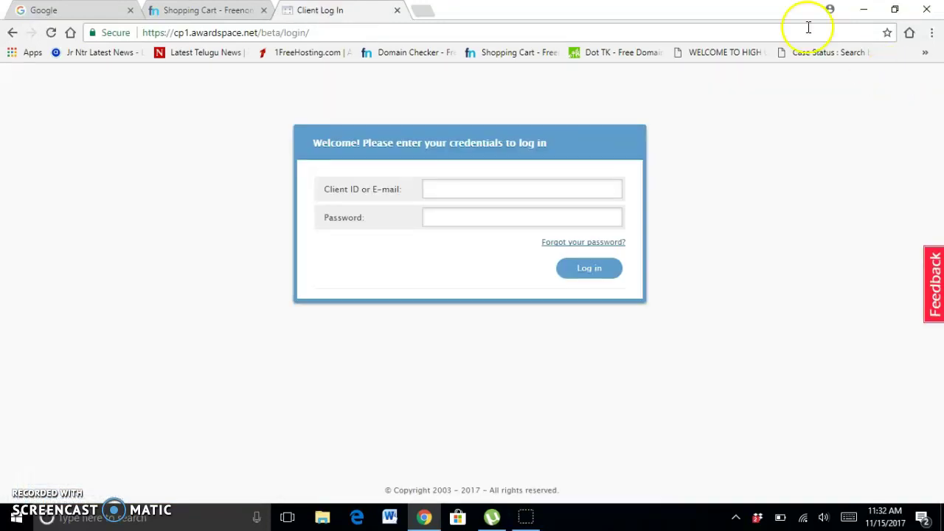
pyautogui.click(11, 33)
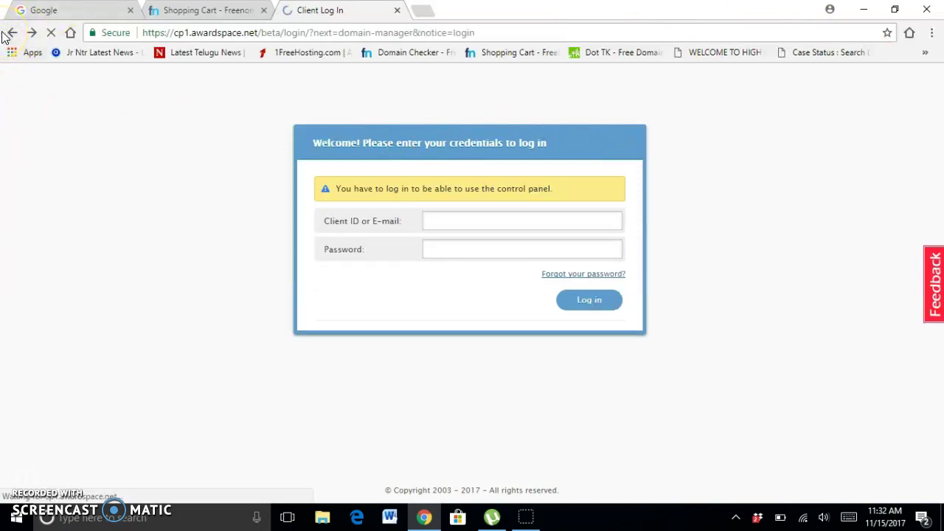
pyautogui.click(9, 34)
# Trim the address to cp1.awardspace.net and load it.
pyautogui.moveTo(258, 33); pyautogui.dragTo(451, 33)
pyautogui.press('BackSpace')
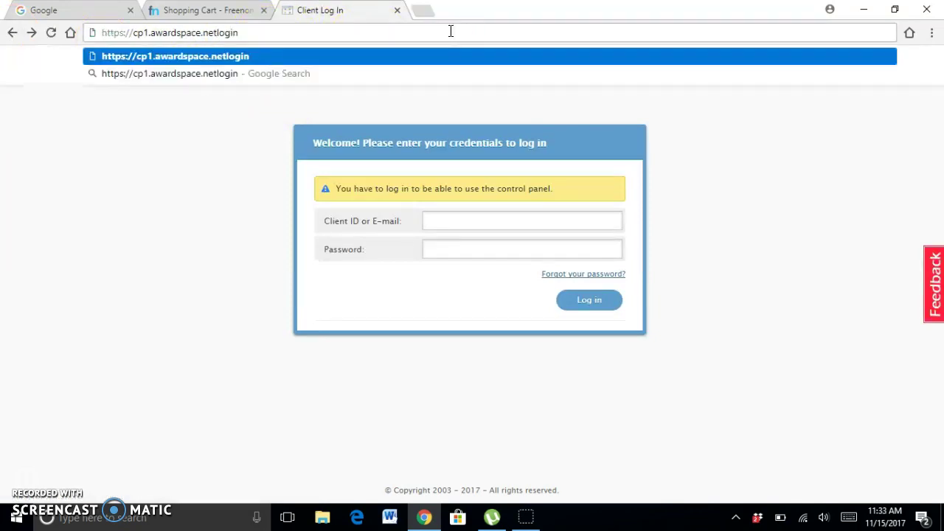
pyautogui.press('BackSpace')
pyautogui.press('BackSpace')
pyautogui.press('BackSpace')
pyautogui.press('BackSpace')
pyautogui.press('BackSpace')
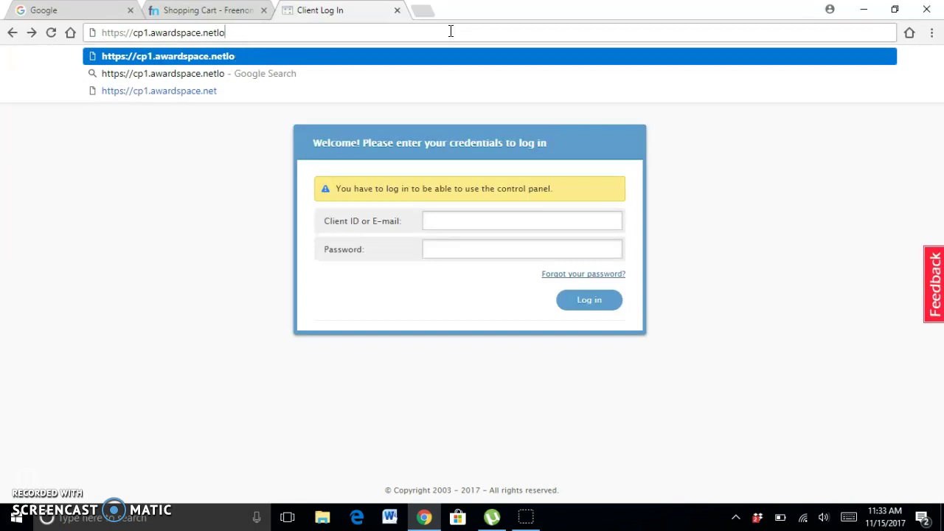
pyautogui.press('Return')
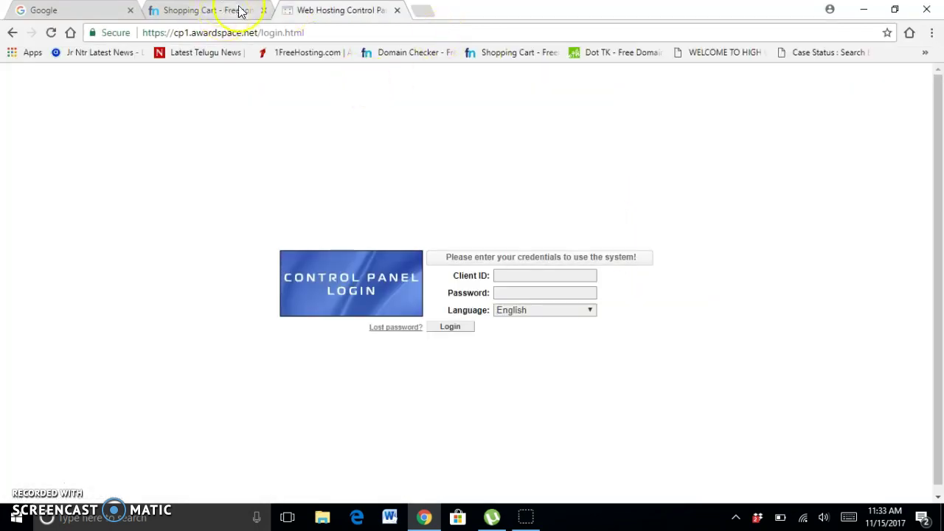
# Replace the control panel tab with awardspace.com and scroll to the $0.17, $14.99, $10.00 plans.
pyautogui.click(398, 10)
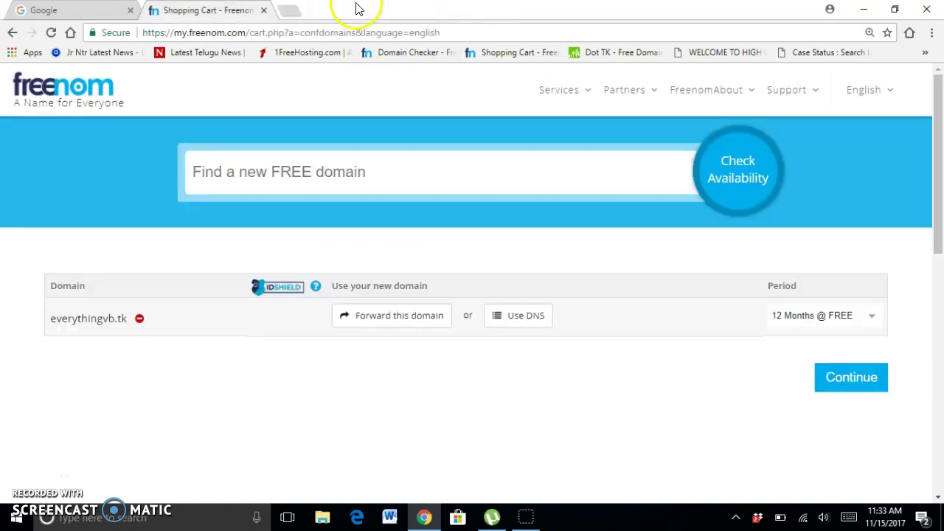
pyautogui.click(289, 13)
pyautogui.write('aw')
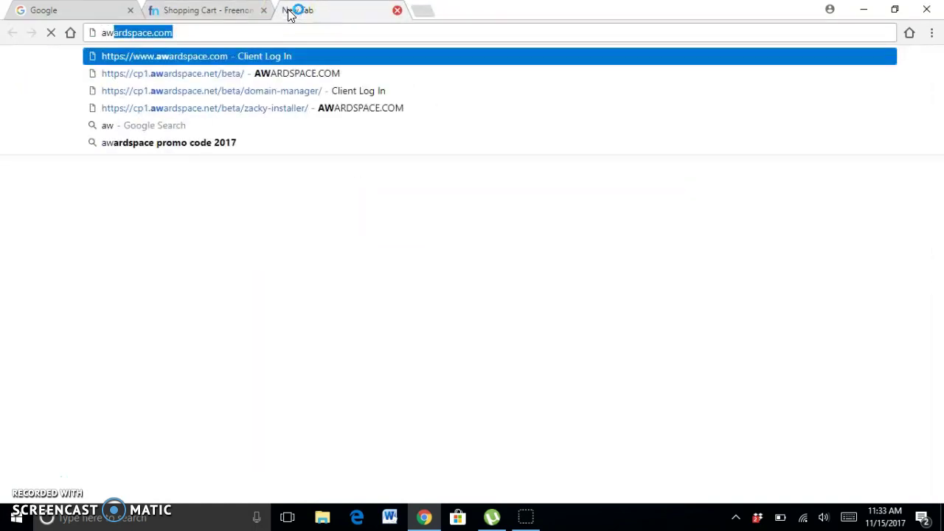
pyautogui.press('Return')
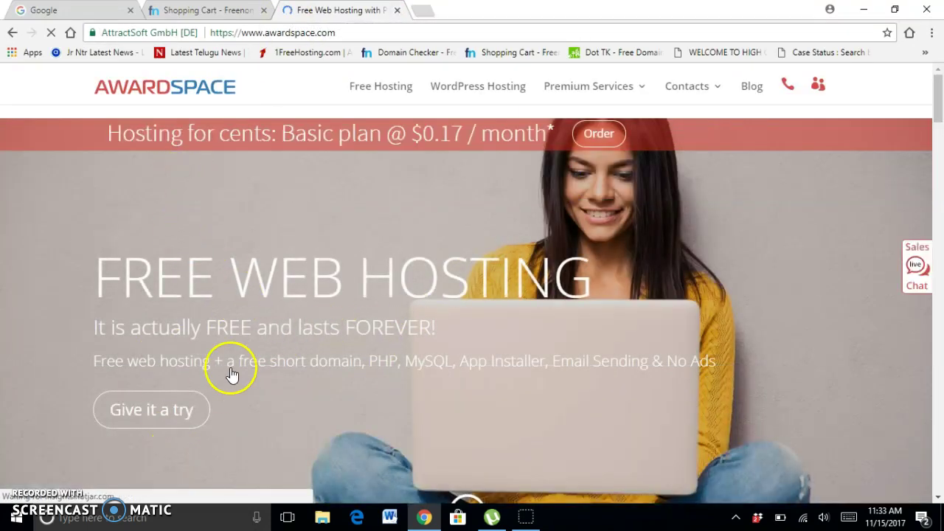
pyautogui.scroll(-15, 600, 280)
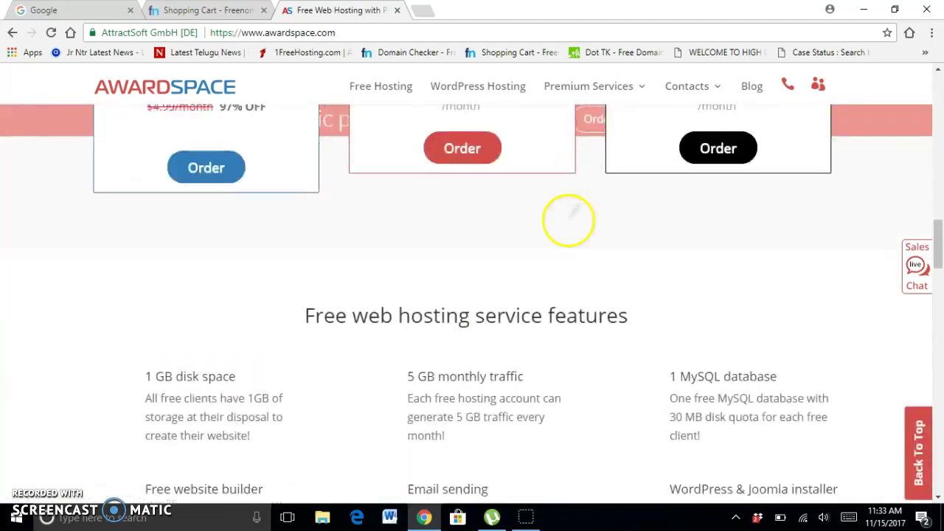
pyautogui.scroll(-7, 568, 218)
pyautogui.scroll(4, 531, 450)
pyautogui.scroll(-5, 592, 371)
pyautogui.scroll(6, 527, 278)
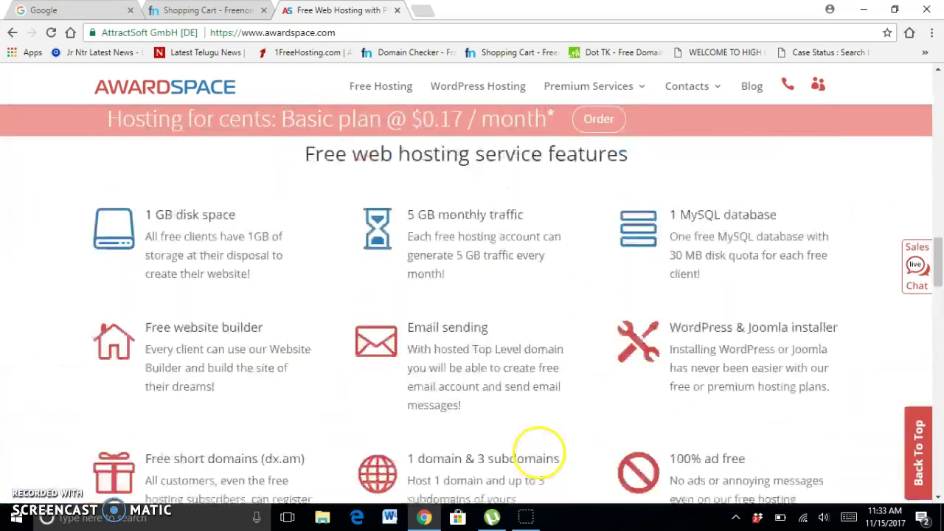
pyautogui.scroll(7, 526, 453)
pyautogui.scroll(-5, 543, 327)
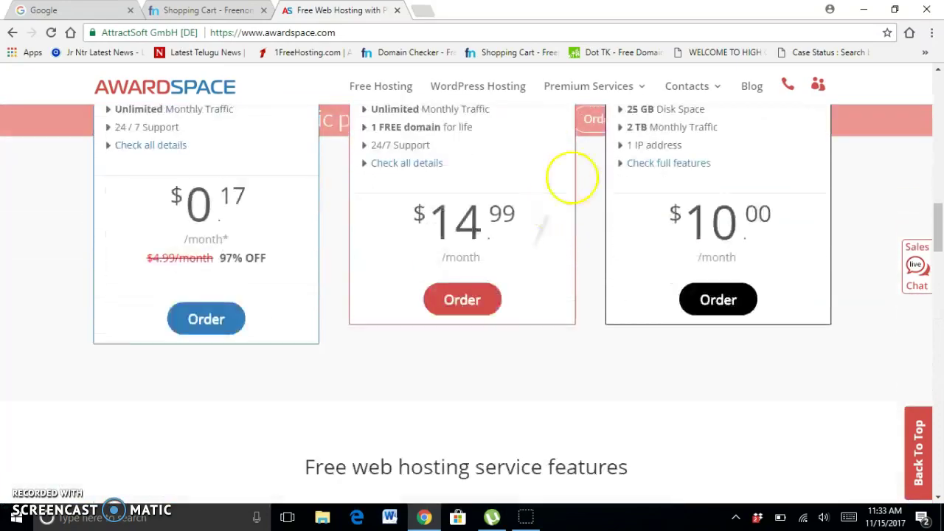
# Start Free signup with Continue with Google+ and pick the Google account from the chooser.
pyautogui.scroll(-3, 484, 400)
pyautogui.scroll(5, 512, 460)
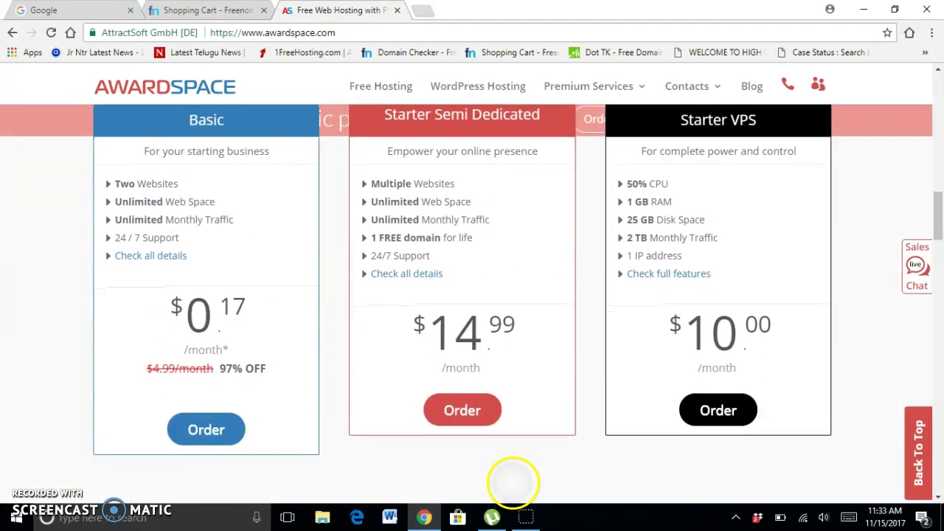
pyautogui.scroll(-10, 512, 483)
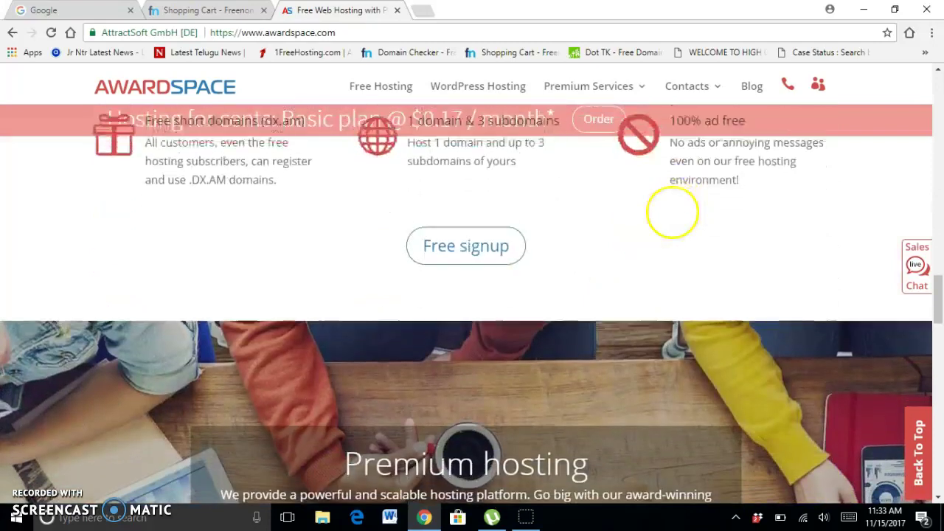
pyautogui.click(481, 252)
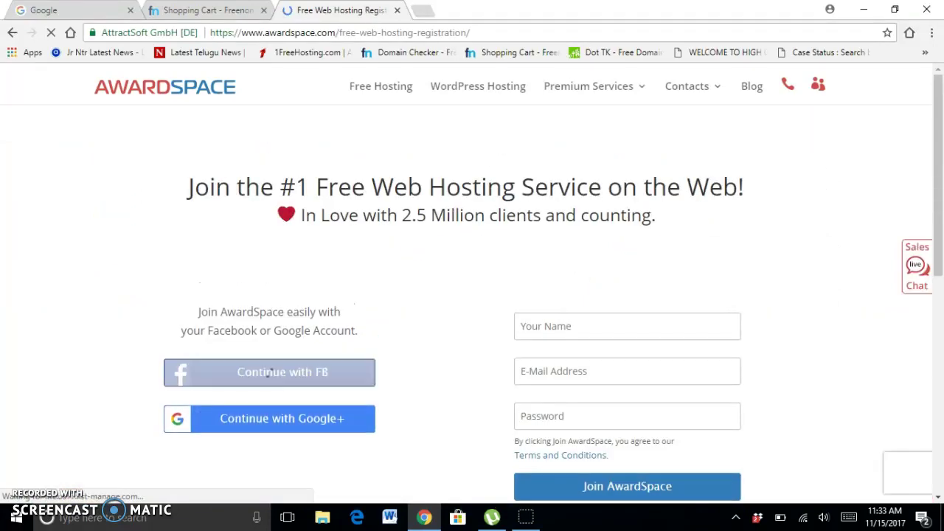
pyautogui.click(268, 411)
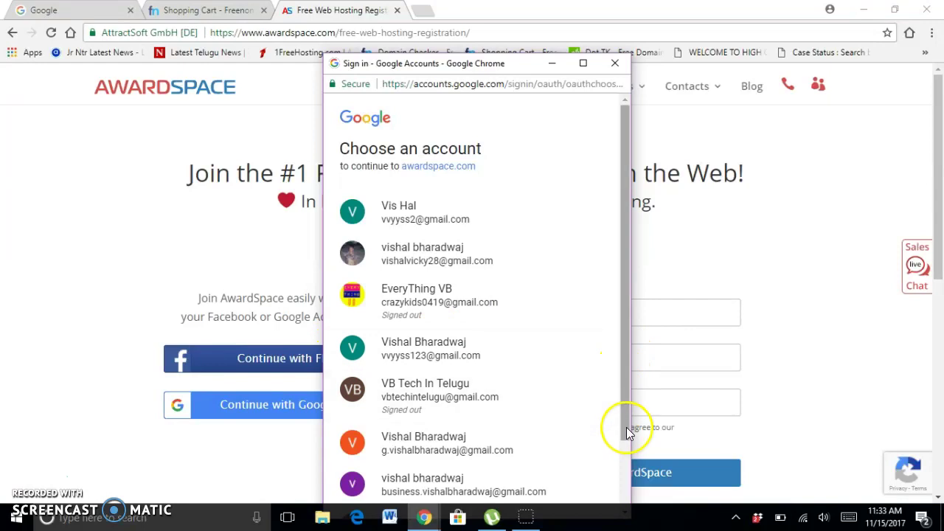
pyautogui.moveTo(626, 427); pyautogui.dragTo(626, 457)
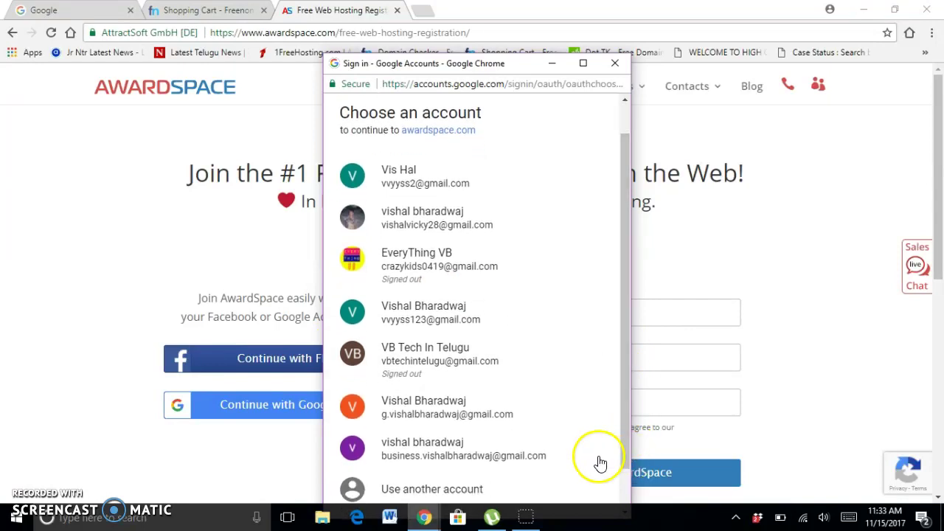
pyautogui.click(536, 458)
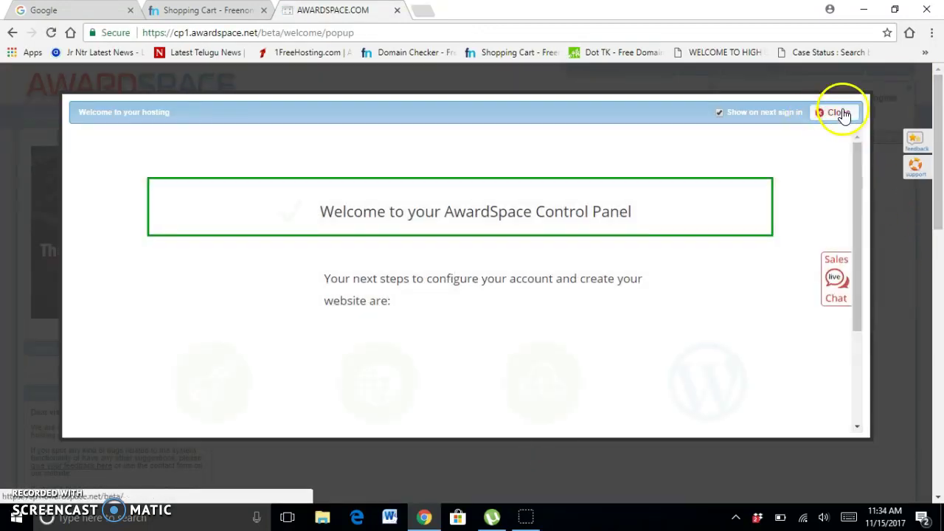
# Dismiss the welcome popup and set and confirm a new account password.
pyautogui.click(841, 113)
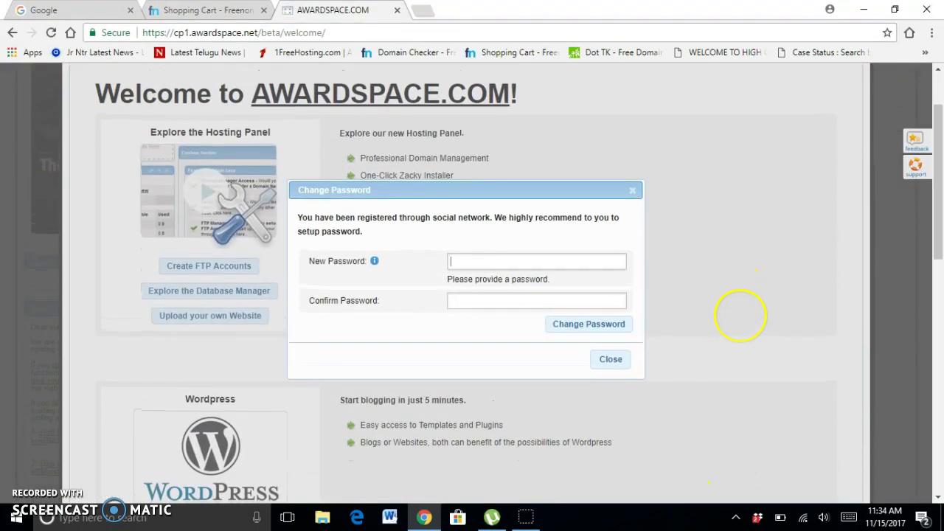
pyautogui.write('a')
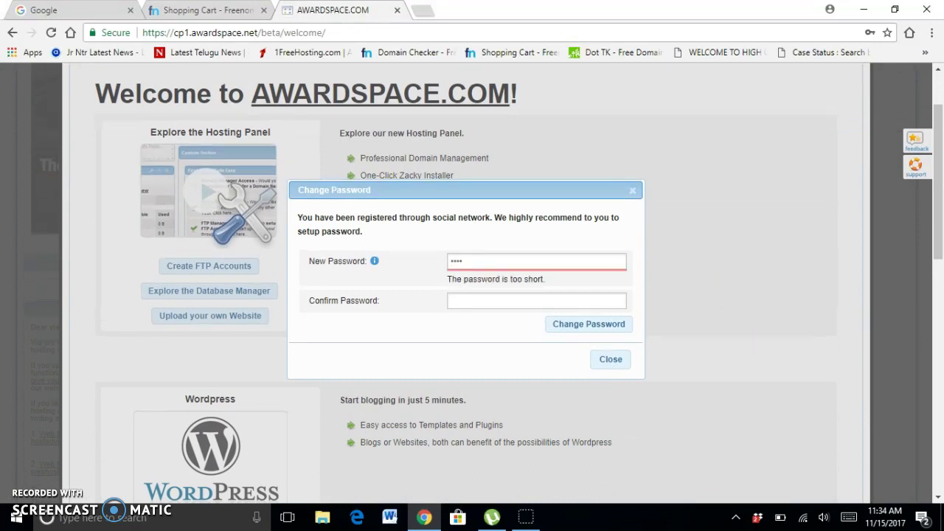
pyautogui.press('BackSpace')
pyautogui.press('BackSpace')
pyautogui.press('BackSpace')
pyautogui.press('BackSpace')
pyautogui.write('12345678')
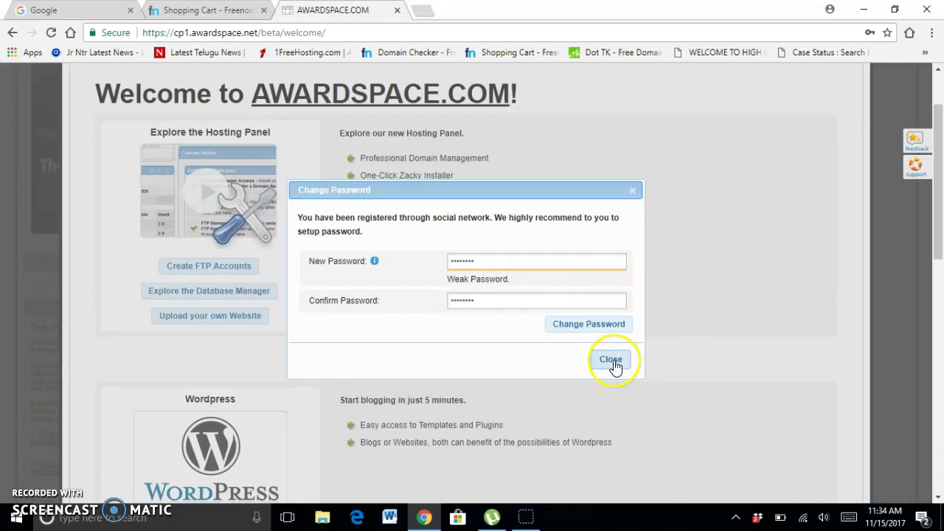
pyautogui.click(607, 333)
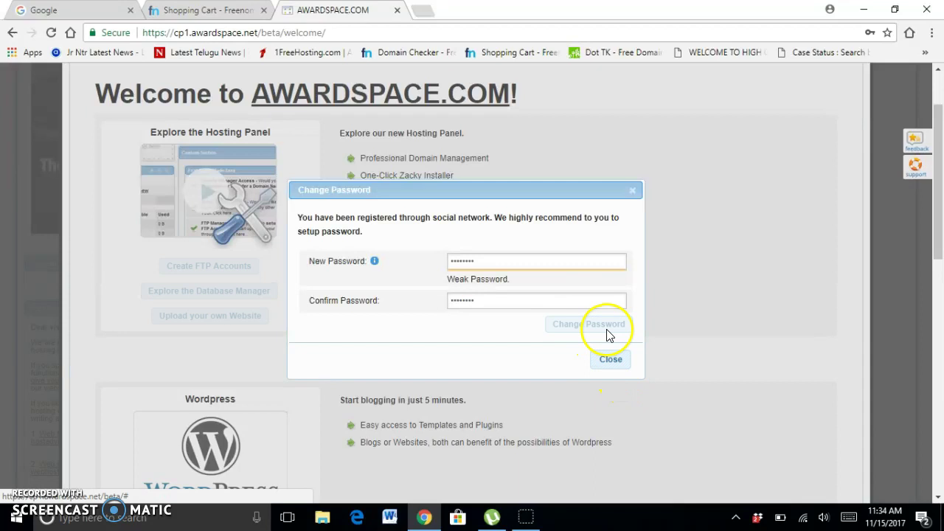
pyautogui.click(609, 361)
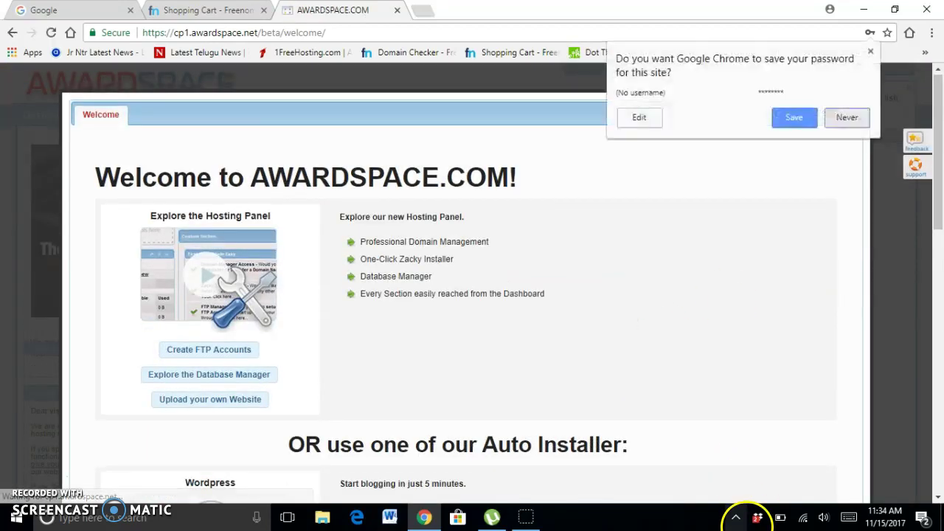
# Close the welcome overlay and open Domain Manager from the Hosting Tools section.
pyautogui.click(814, 114)
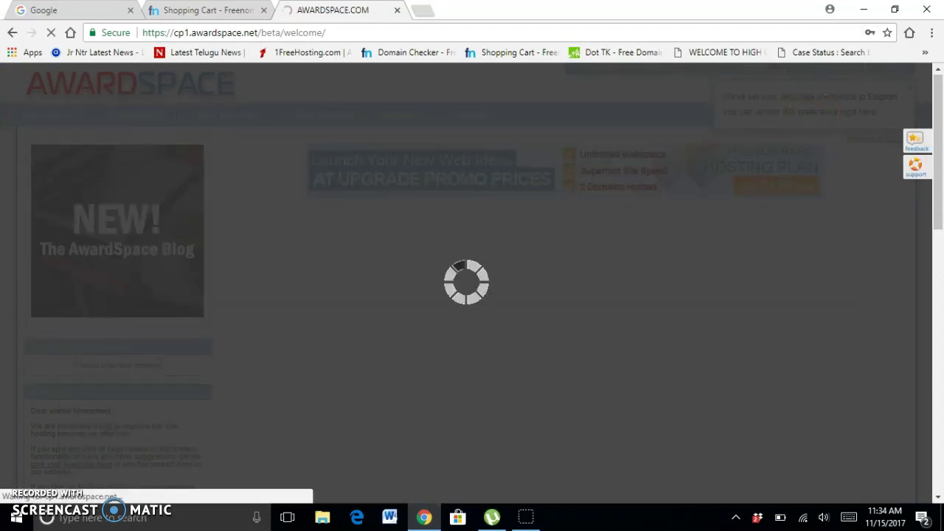
pyautogui.scroll(-1, 750, 341)
pyautogui.scroll(-4, 750, 341)
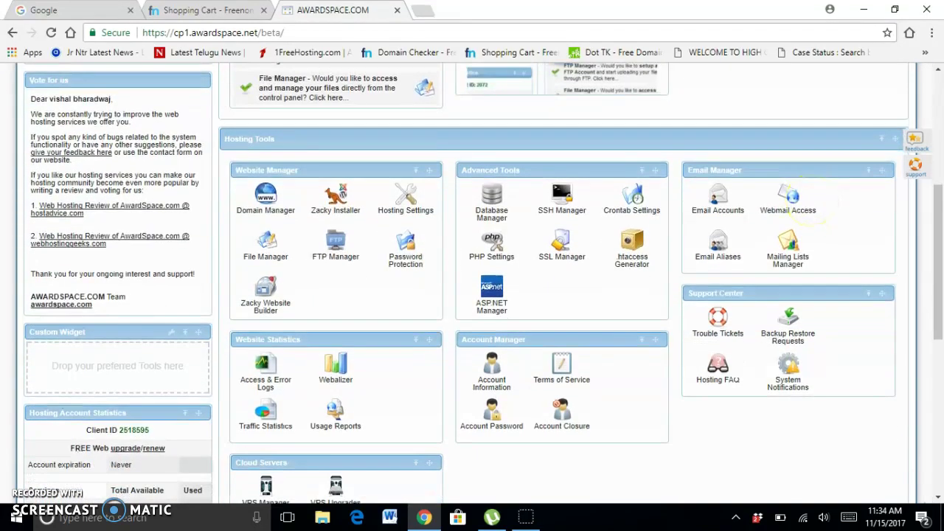
pyautogui.click(267, 209)
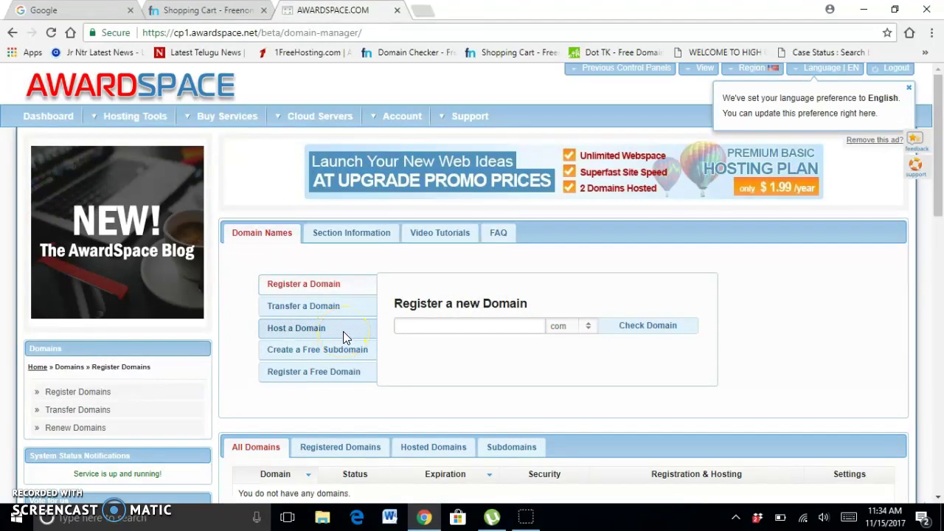
# Add everythingvb.tk to the hosting account as an existing hosted domain.
pyautogui.click(297, 331)
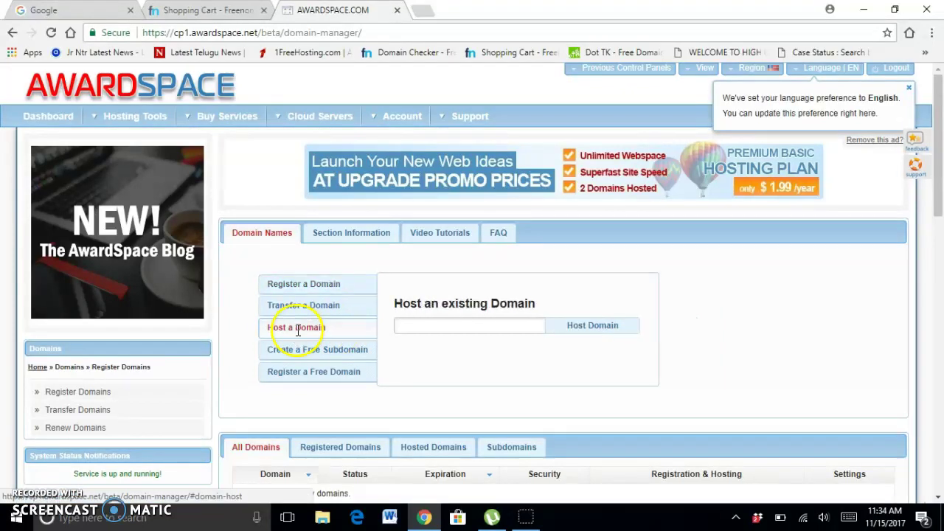
pyautogui.click(521, 327)
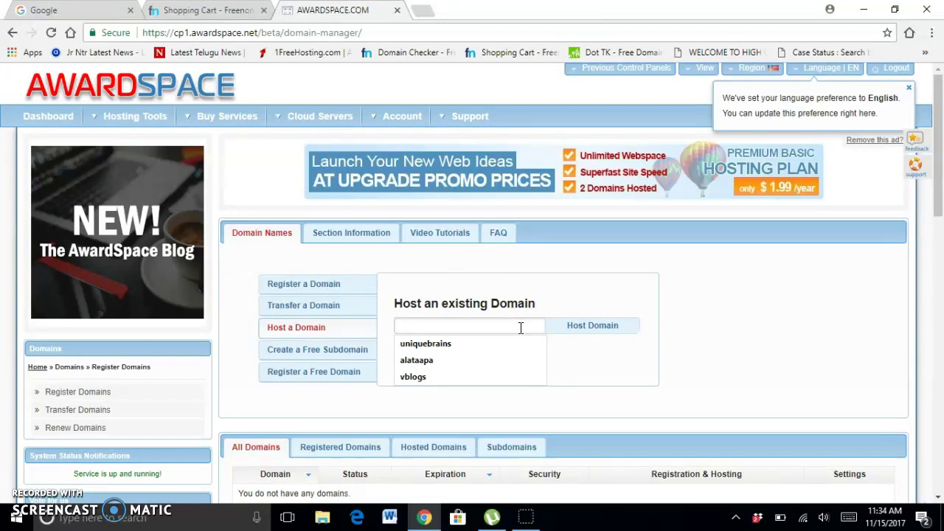
pyautogui.write('every')
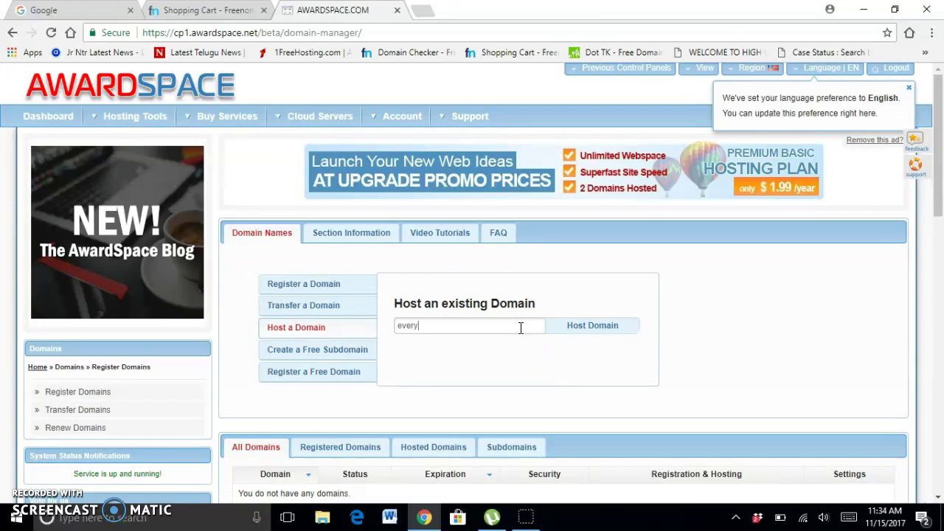
pyautogui.write('thingvb.tk')
pyautogui.click(603, 336)
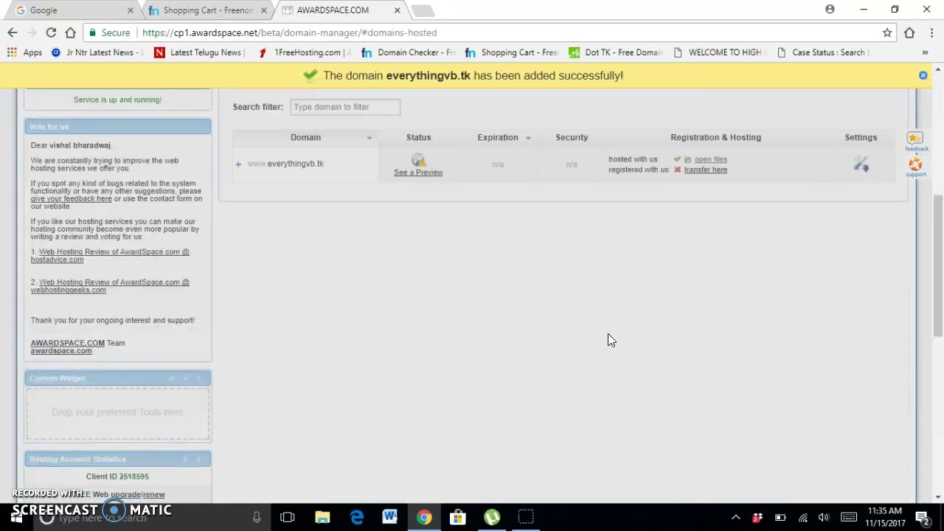
# Select and copy ns5.awardspace.com from the Domain Replication notice.
pyautogui.scroll(1, 351, 443)
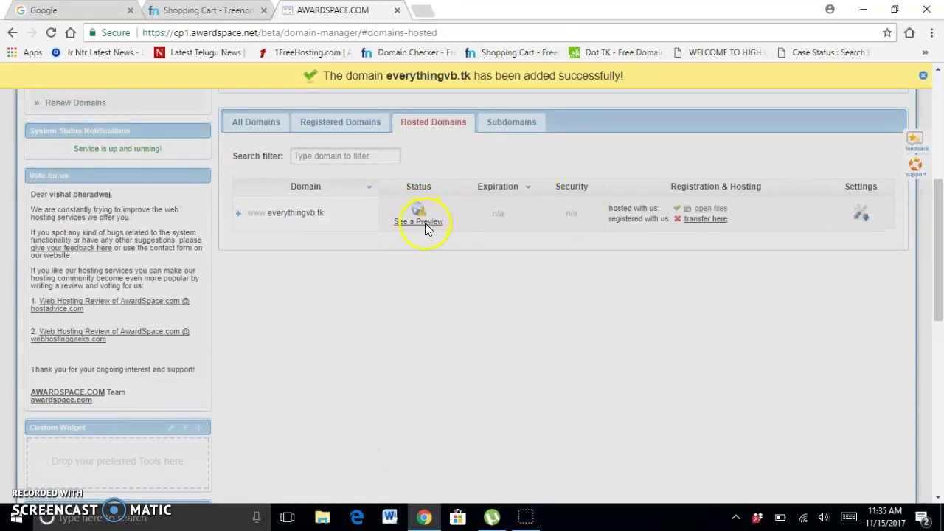
pyautogui.scroll(5, 489, 324)
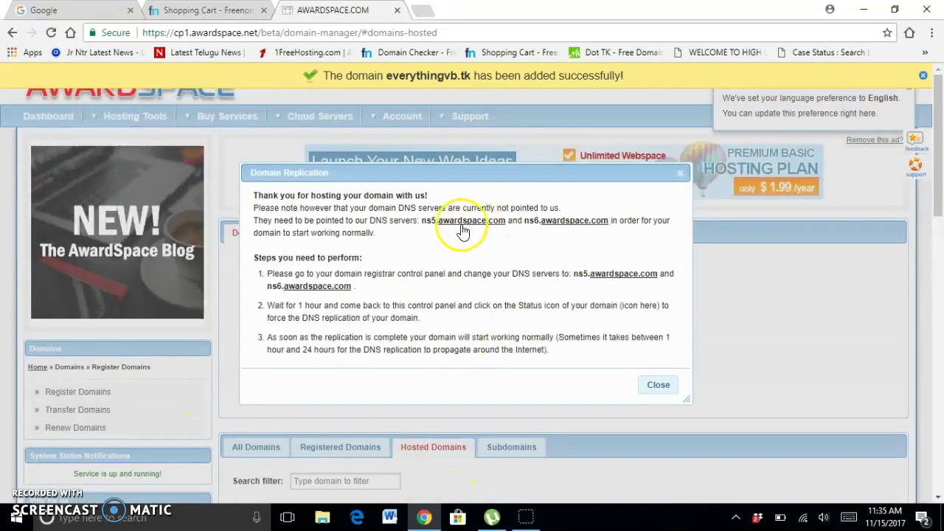
pyautogui.moveTo(421, 220); pyautogui.dragTo(518, 244)
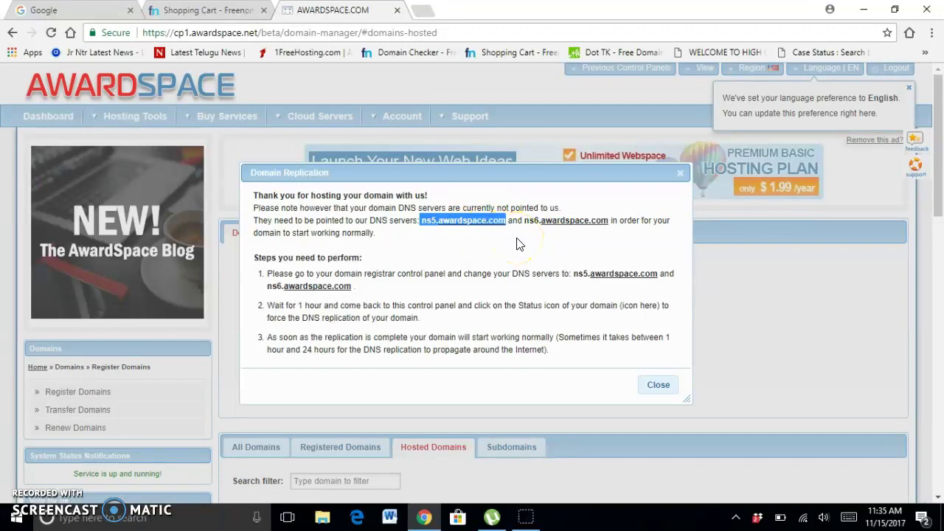
# In the Freenom cart, choose your own DNS and paste ns5.awardspace.com as the first nameserver.
pyautogui.click(175, 9)
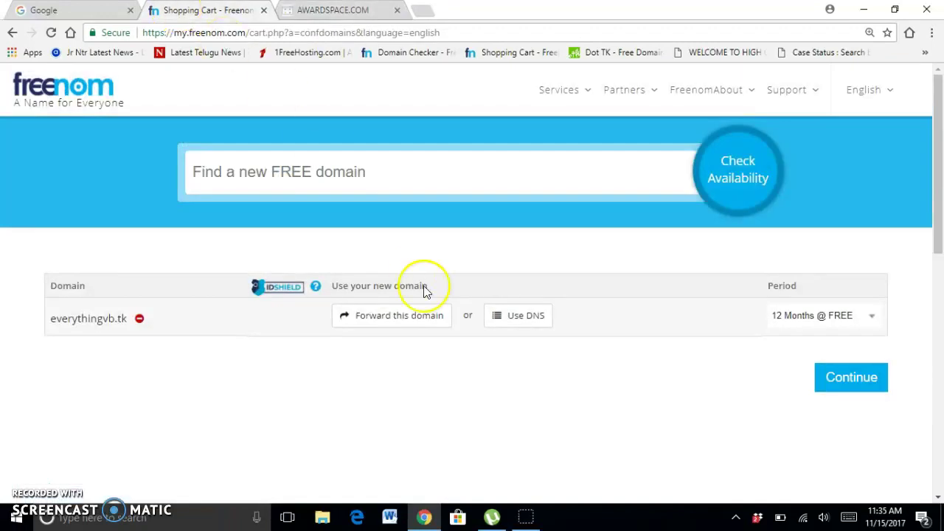
pyautogui.click(518, 320)
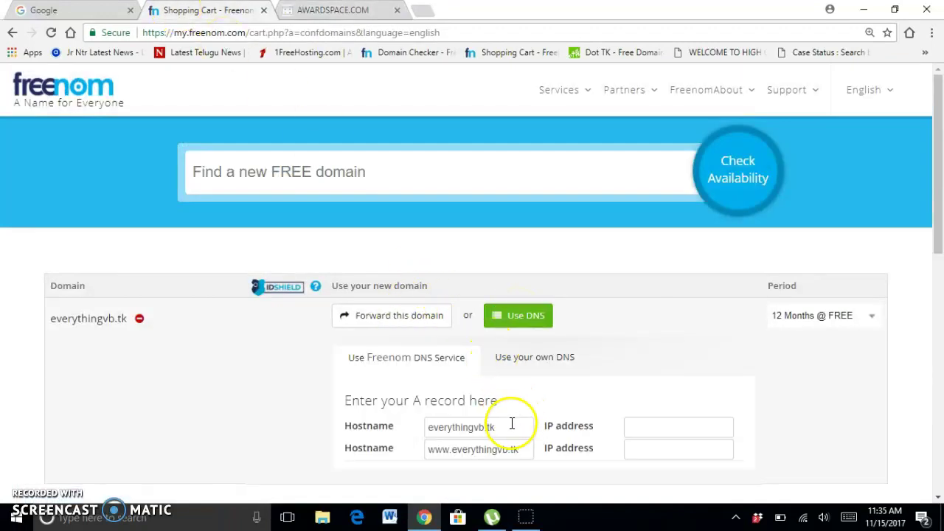
pyautogui.click(544, 360)
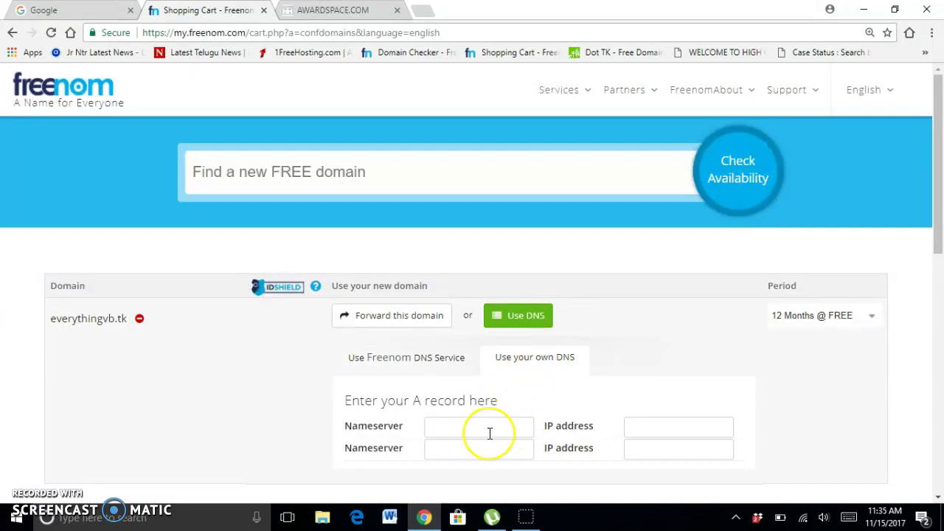
pyautogui.write('ns5.awardspace.com')
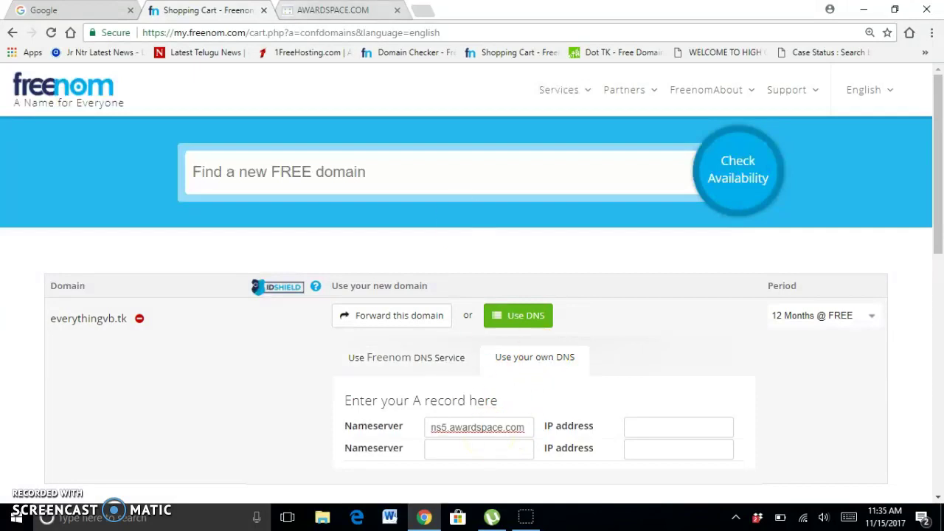
# Copy ns6.awardspace.com from AwardSpace and paste it as the second nameserver.
pyautogui.click(312, 9)
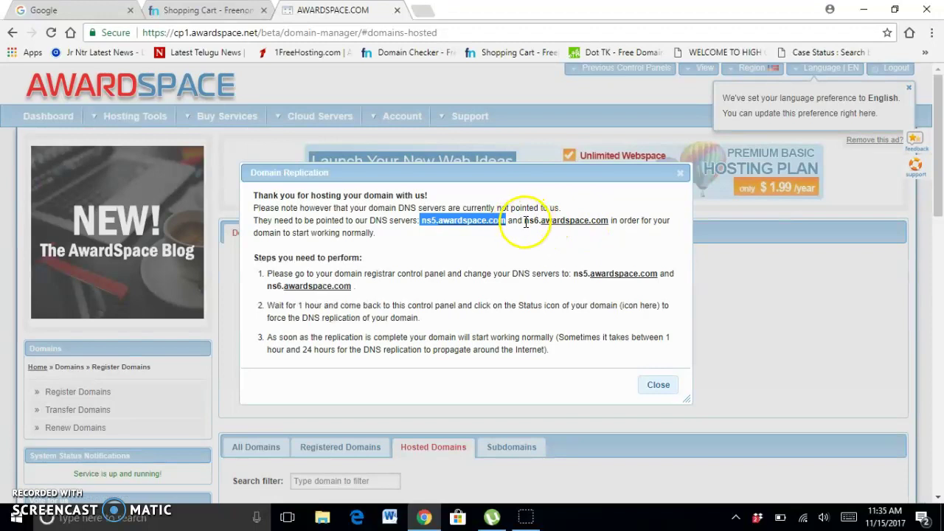
pyautogui.moveTo(526, 220); pyautogui.dragTo(606, 227)
pyautogui.hotkey('ctrl', 'c')
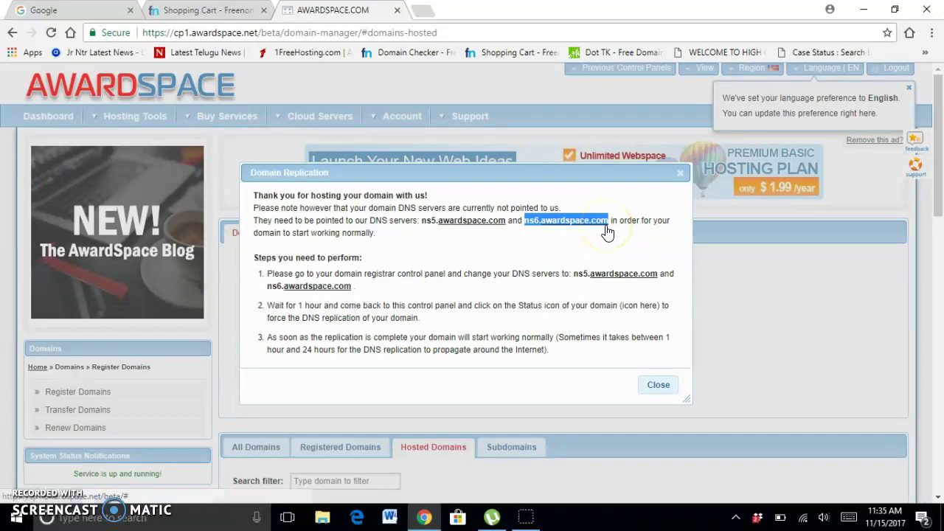
pyautogui.click(197, 10)
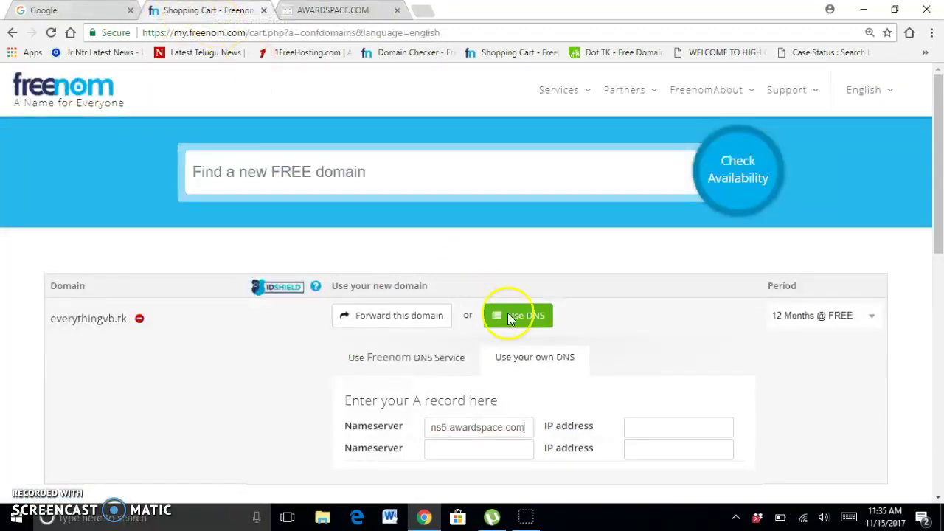
pyautogui.click(496, 453)
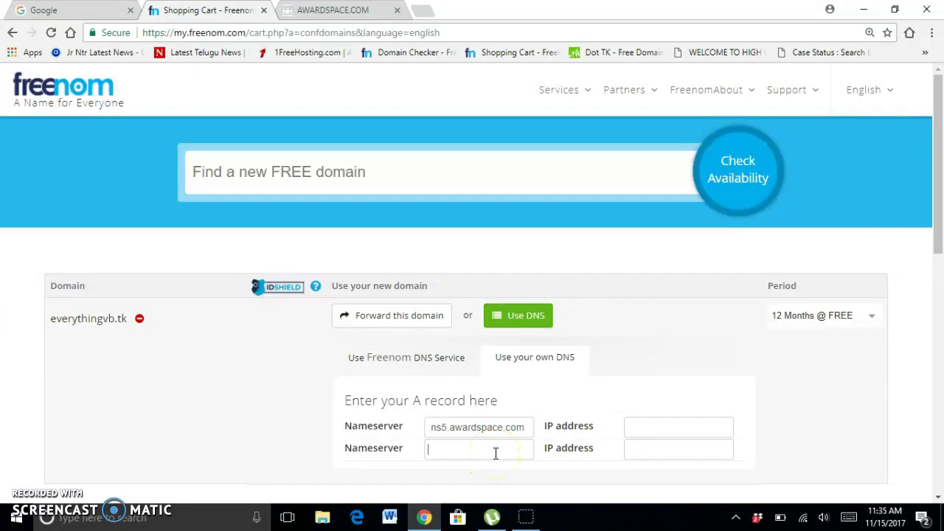
pyautogui.hotkey('ctrl', 'v')
# Fix the first nameserver flagged invalid and continue to the $0.00 checkout.
pyautogui.scroll(-2, 819, 201)
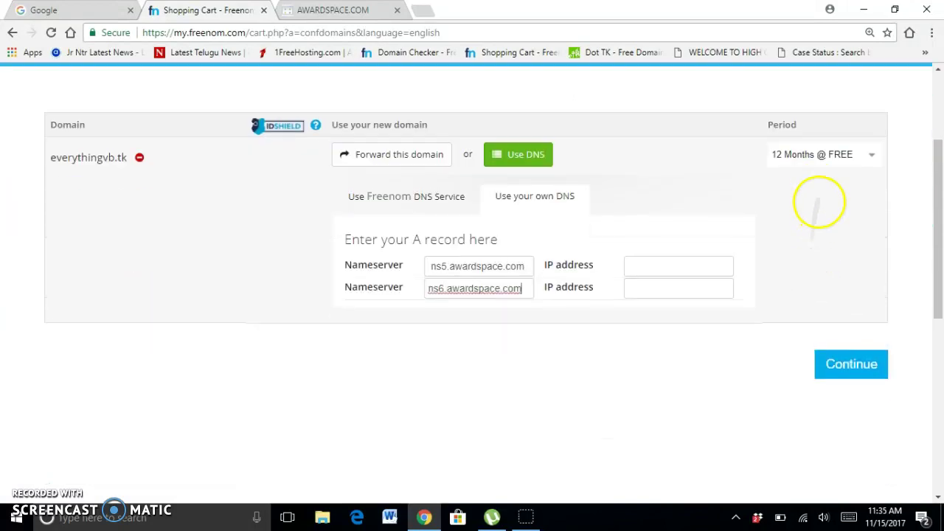
pyautogui.click(842, 361)
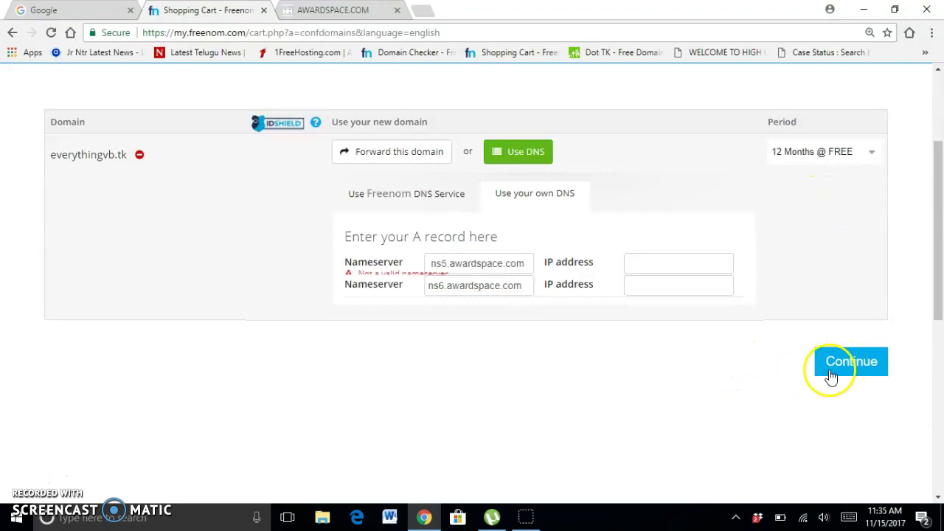
pyautogui.click(859, 361)
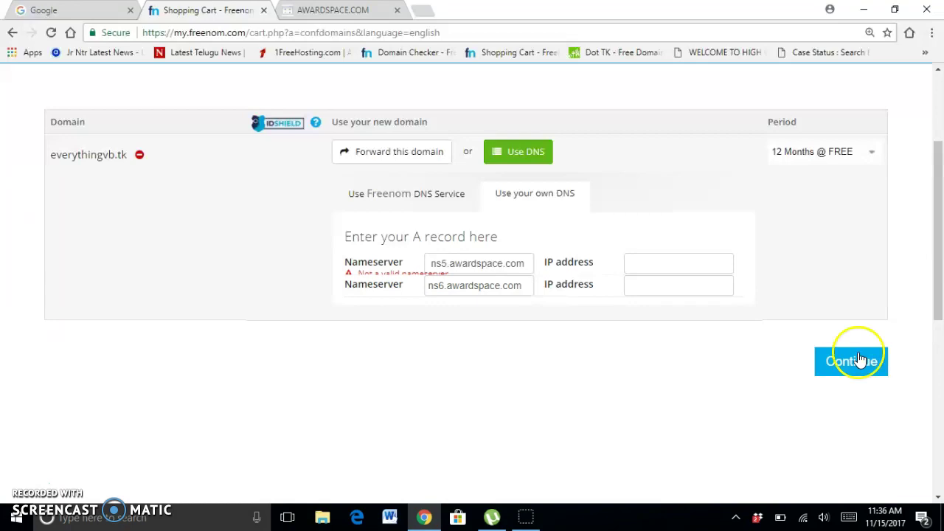
pyautogui.click(528, 268)
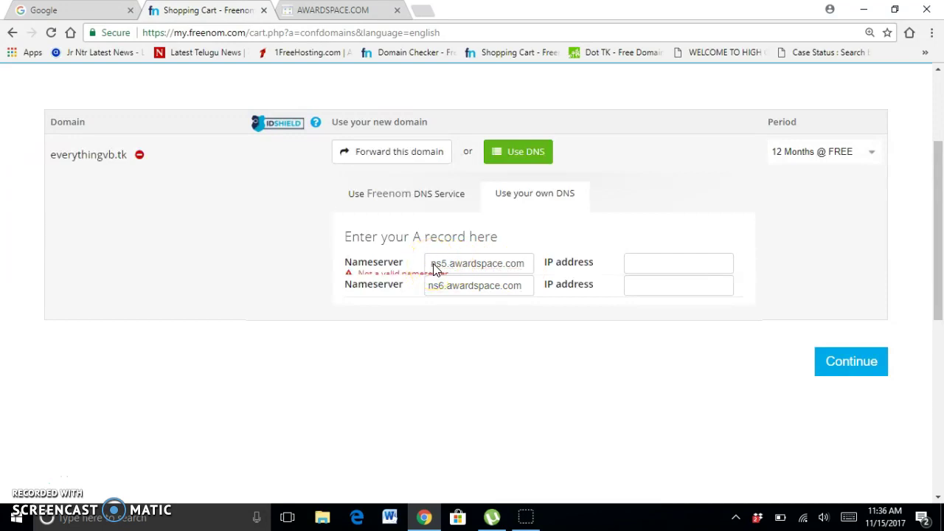
pyautogui.click(502, 263)
pyautogui.click(678, 284)
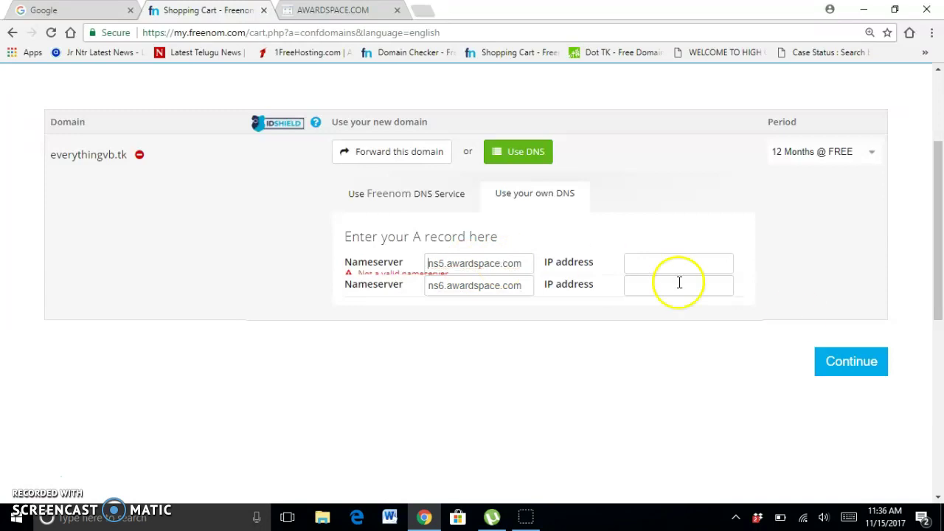
pyautogui.click(853, 363)
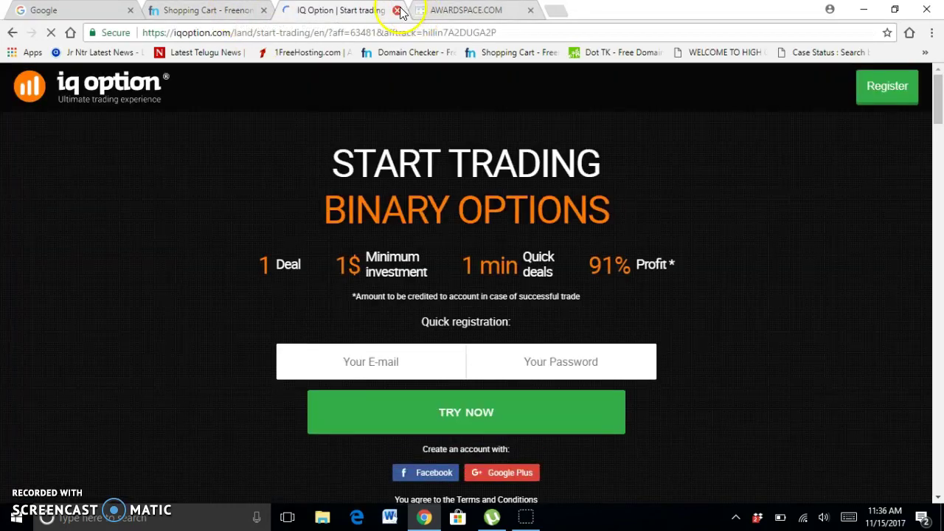
# Close the ad tab and sign in to Freenom with a Google account.
pyautogui.click(397, 9)
pyautogui.click(611, 298)
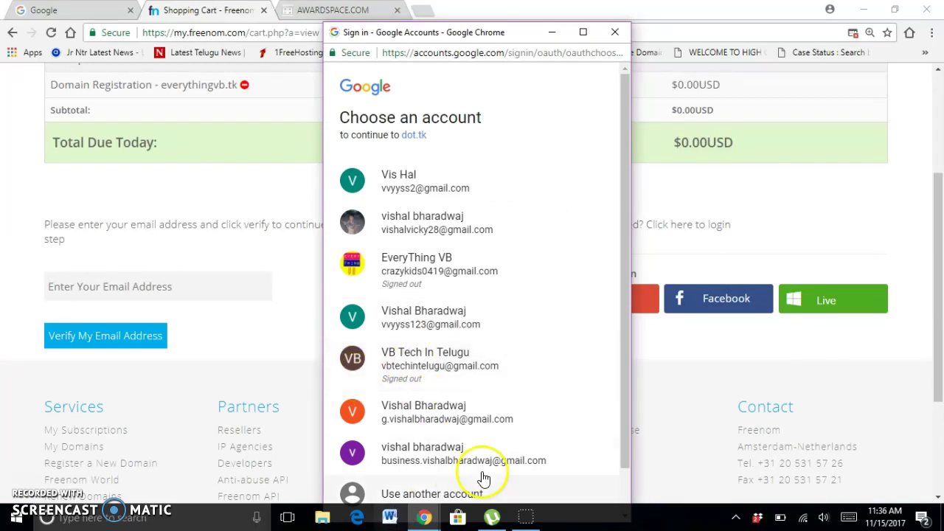
pyautogui.click(514, 466)
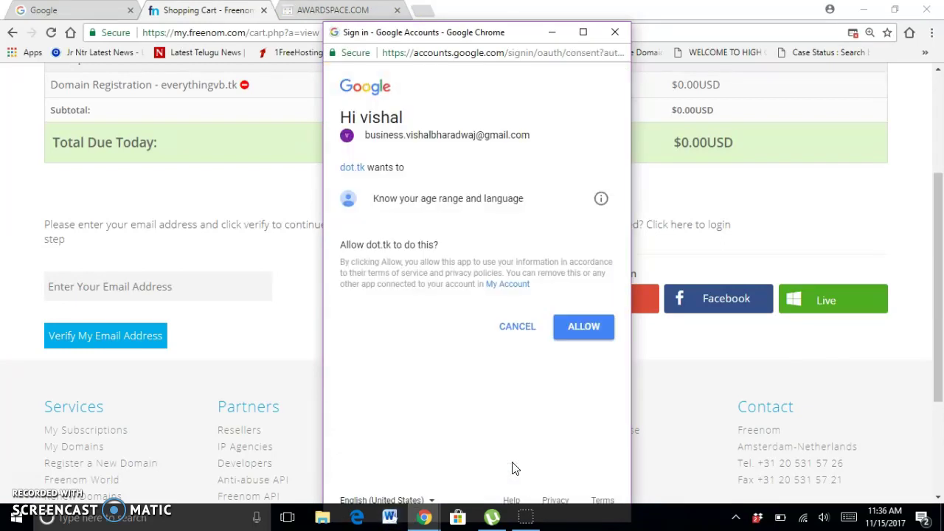
pyautogui.click(586, 336)
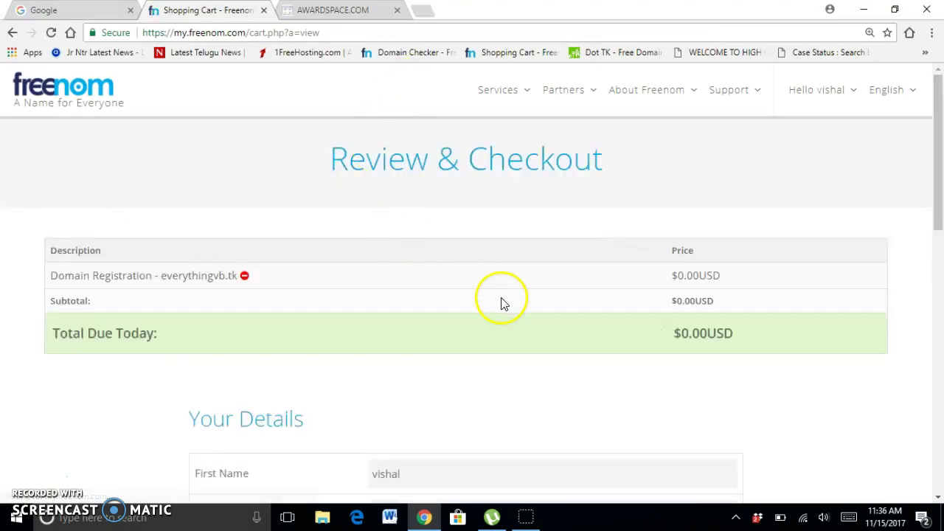
# Enter the contact phone number, accept the terms and complete the free everythingvb.tk order.
pyautogui.scroll(-3, 695, 232)
pyautogui.scroll(-3, 737, 129)
pyautogui.click(489, 326)
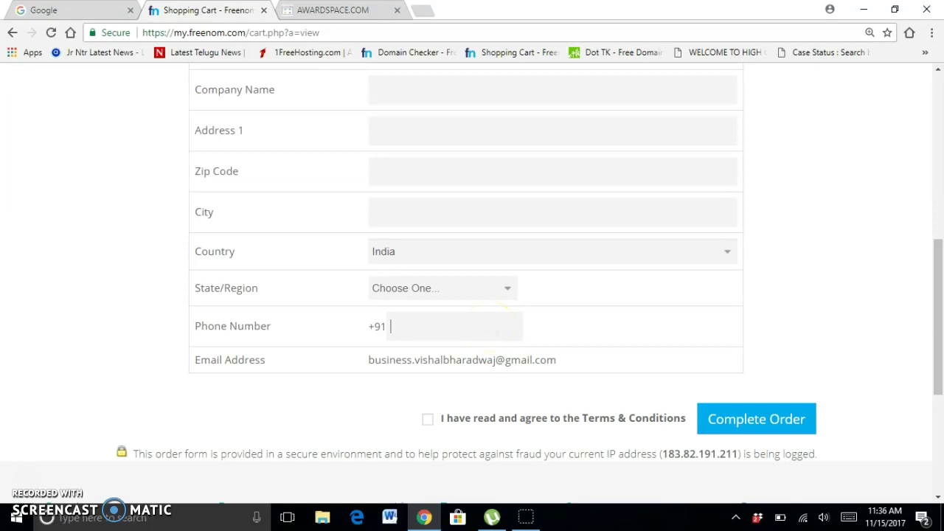
pyautogui.click(427, 418)
pyautogui.click(782, 419)
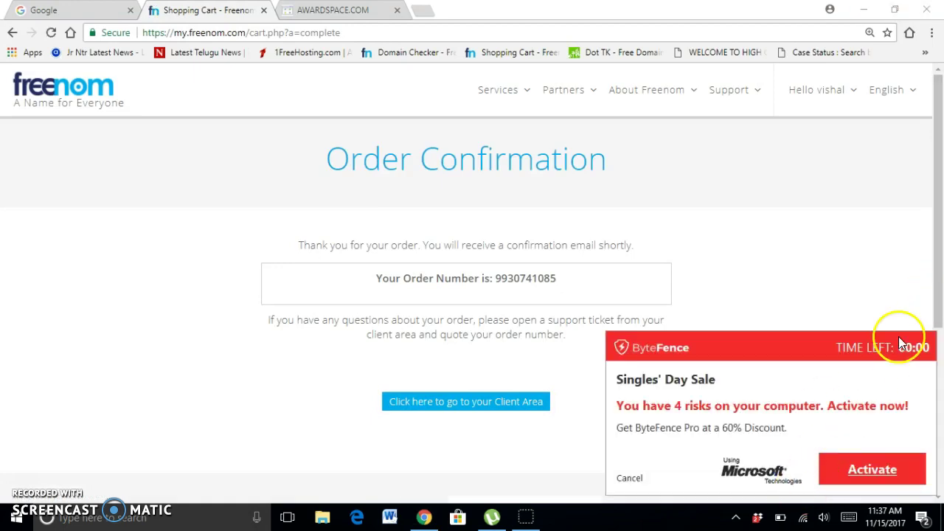
pyautogui.click(369, 11)
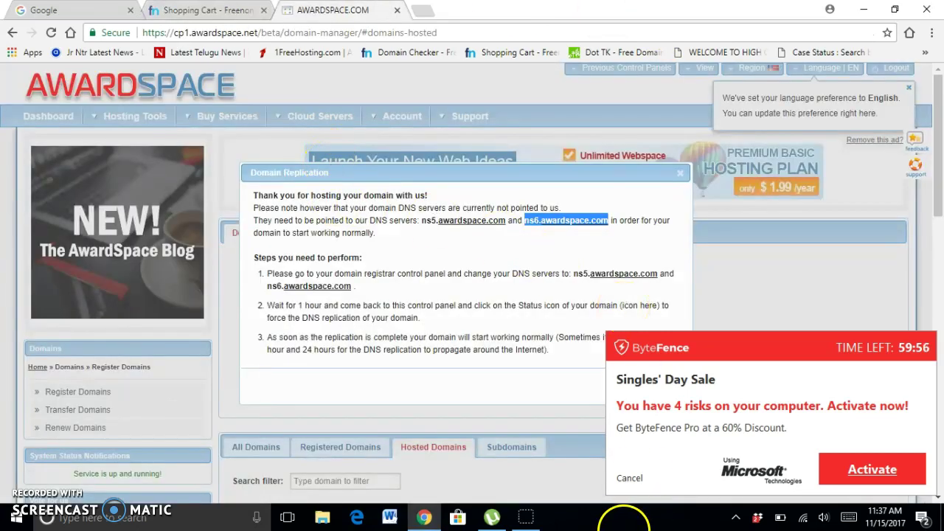
# Dismiss the ByteFence popup and run Replicate Now for everythingvb.tk.
pyautogui.click(629, 478)
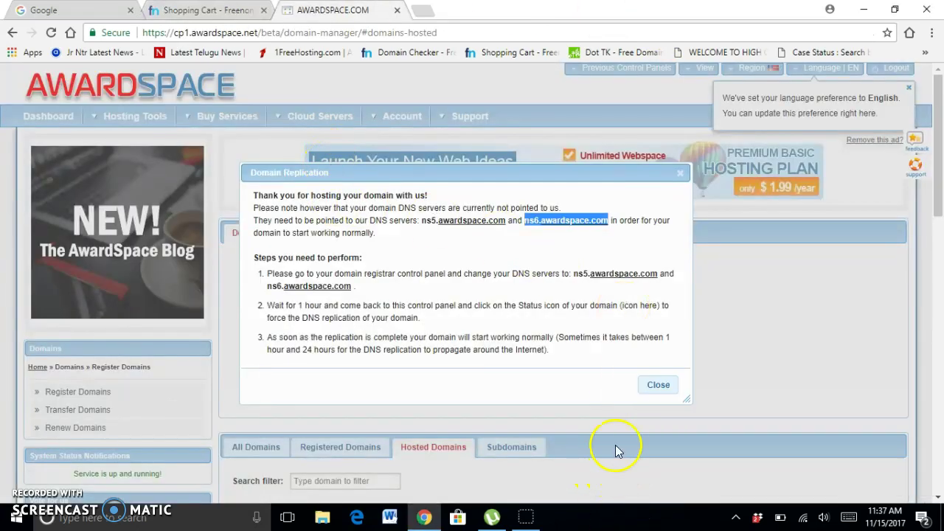
pyautogui.click(649, 391)
pyautogui.scroll(-3, 856, 214)
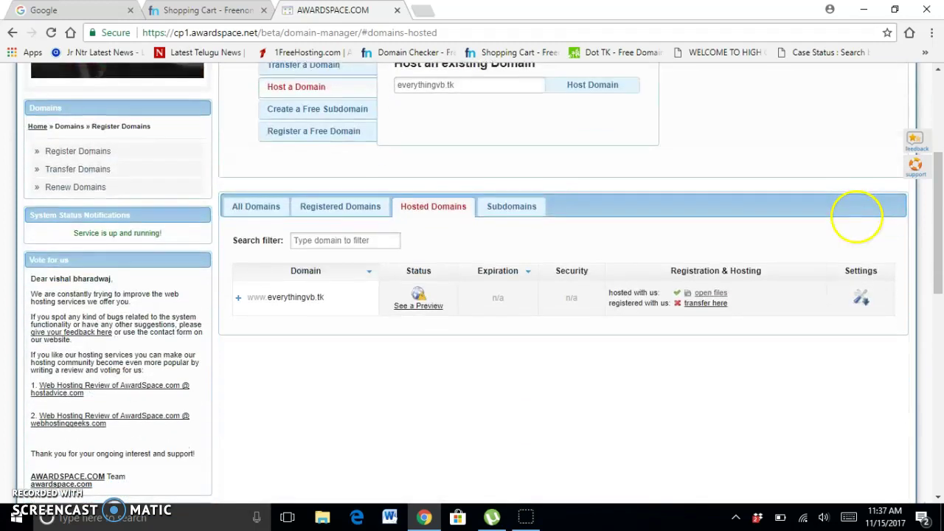
pyautogui.click(420, 308)
pyautogui.click(483, 446)
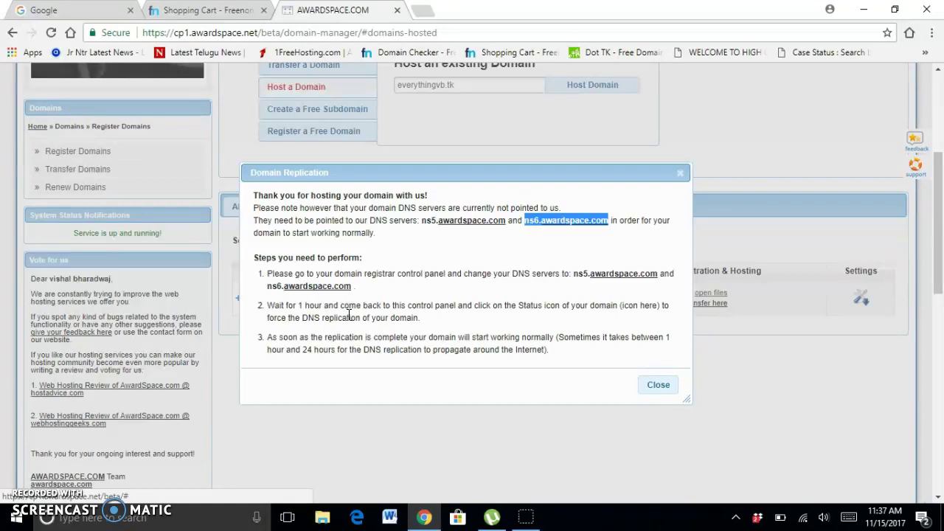
pyautogui.click(662, 383)
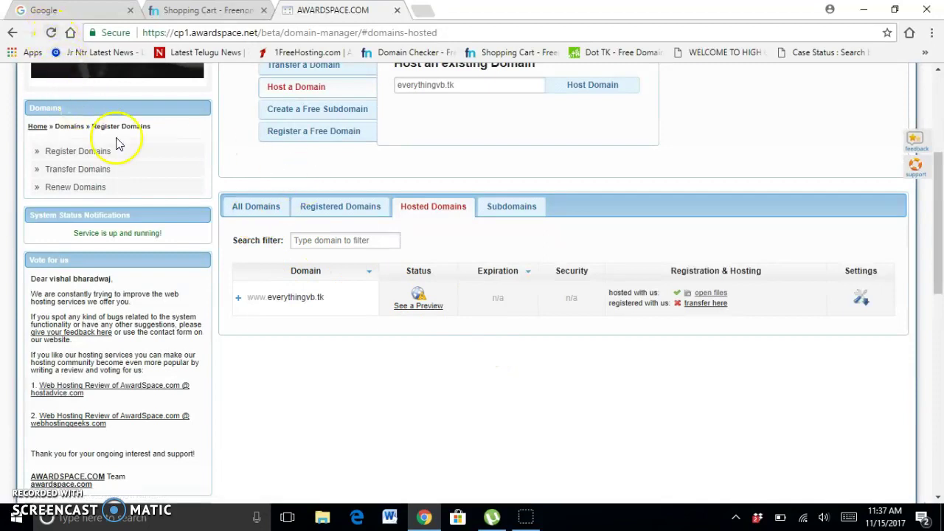
pyautogui.click(273, 303)
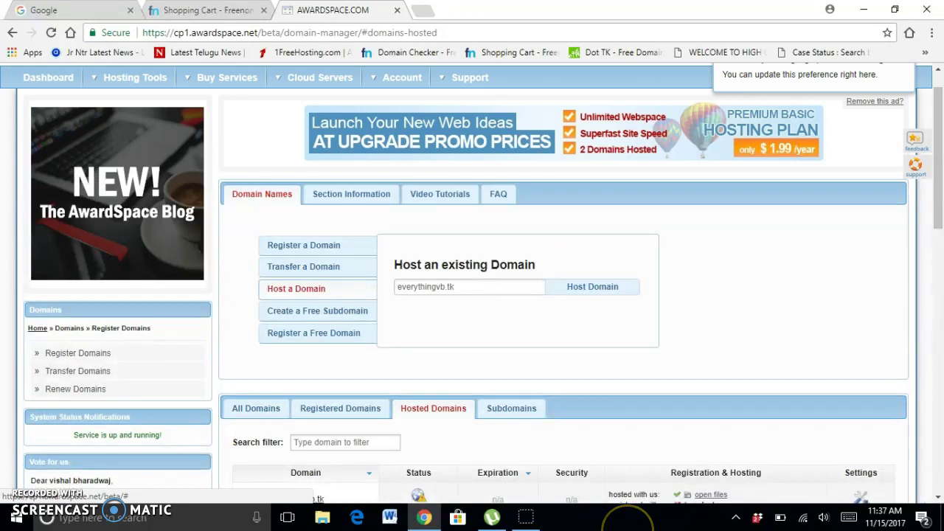
# Return to the control panel dashboard and bring File Manager, FTP Manager and Domain Manager into view.
pyautogui.click(42, 83)
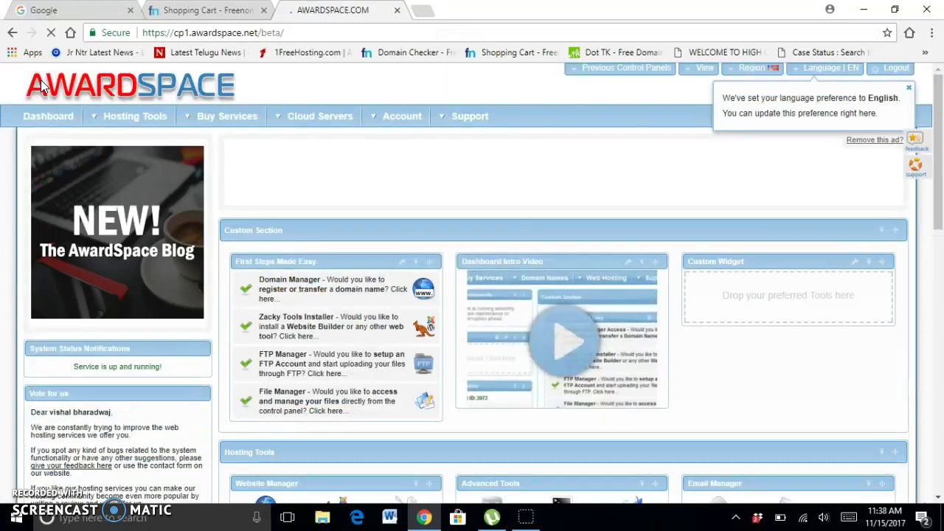
pyautogui.scroll(-2, 678, 221)
pyautogui.scroll(-2, 678, 220)
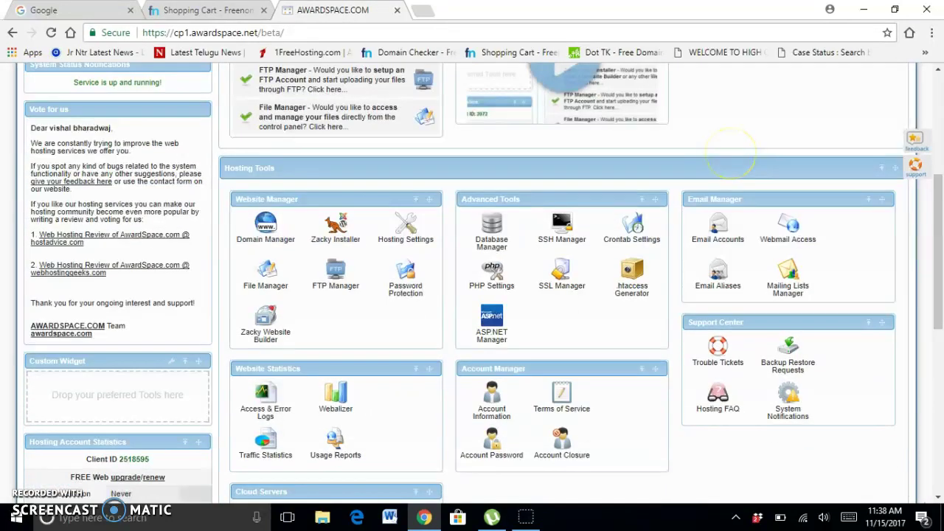